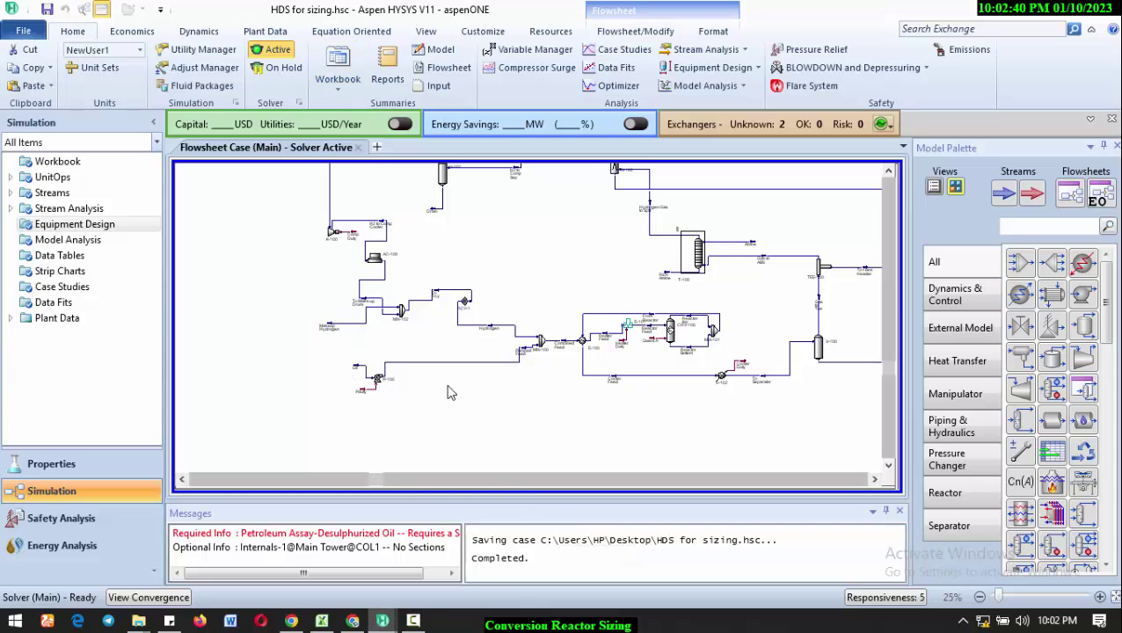
# Step: Inspect the Oil stream's component mole fractions, then close its window
pyautogui.scroll(-1, 450, 397)
pyautogui.scroll(2, 610, 324)
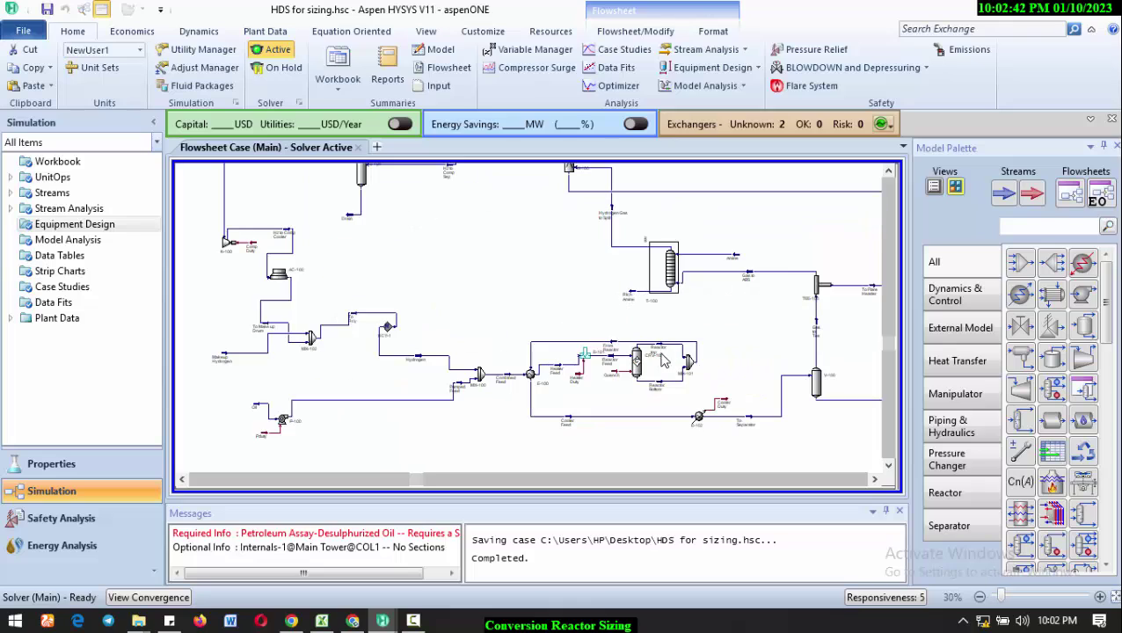
pyautogui.scroll(-2, 506, 387)
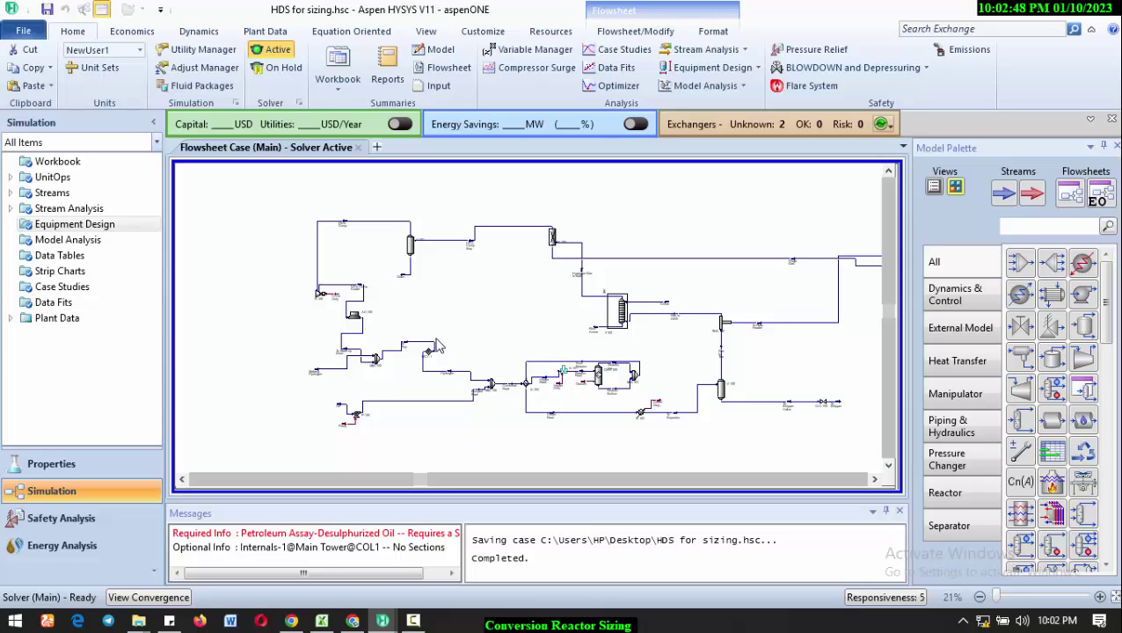
pyautogui.scroll(1, 443, 400)
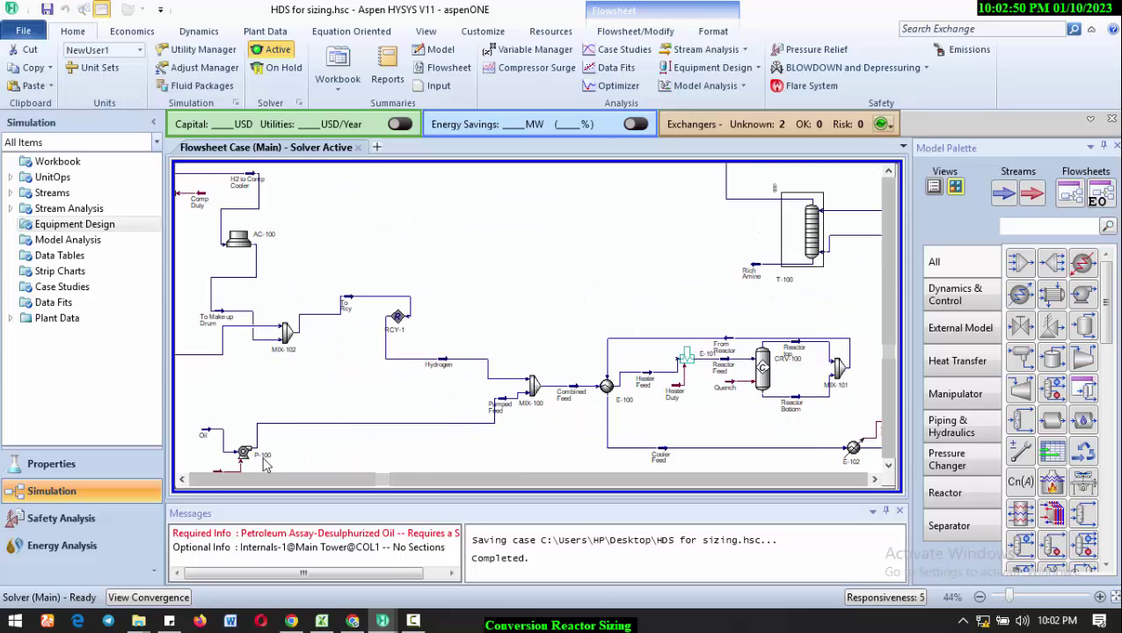
pyautogui.scroll(3, 308, 415)
pyautogui.scroll(-2, 290, 415)
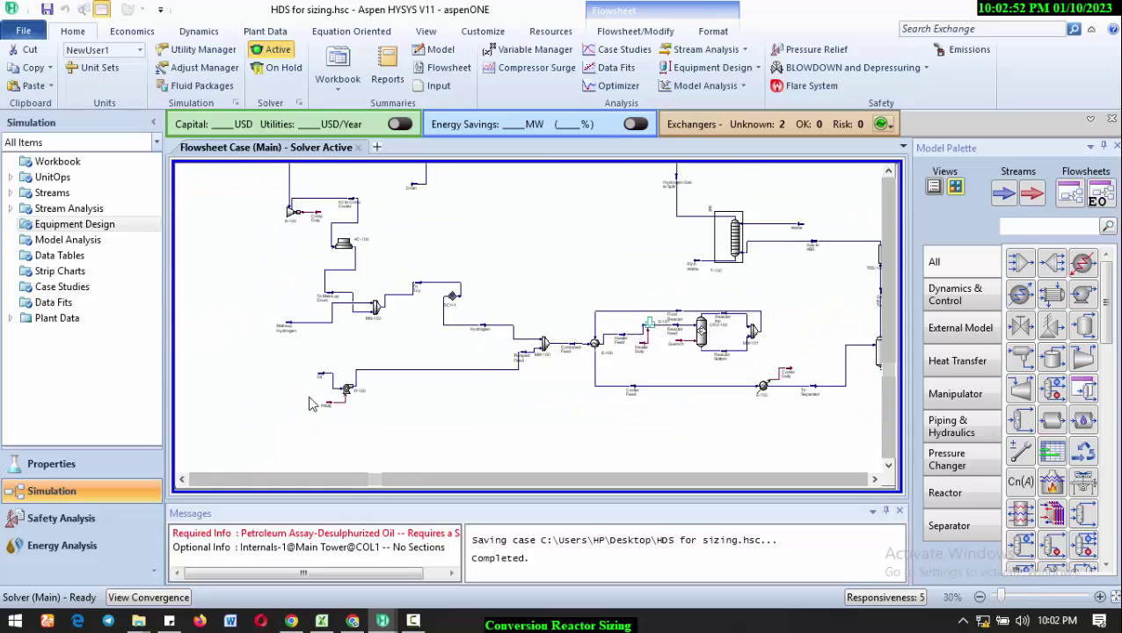
pyautogui.scroll(3, 273, 415)
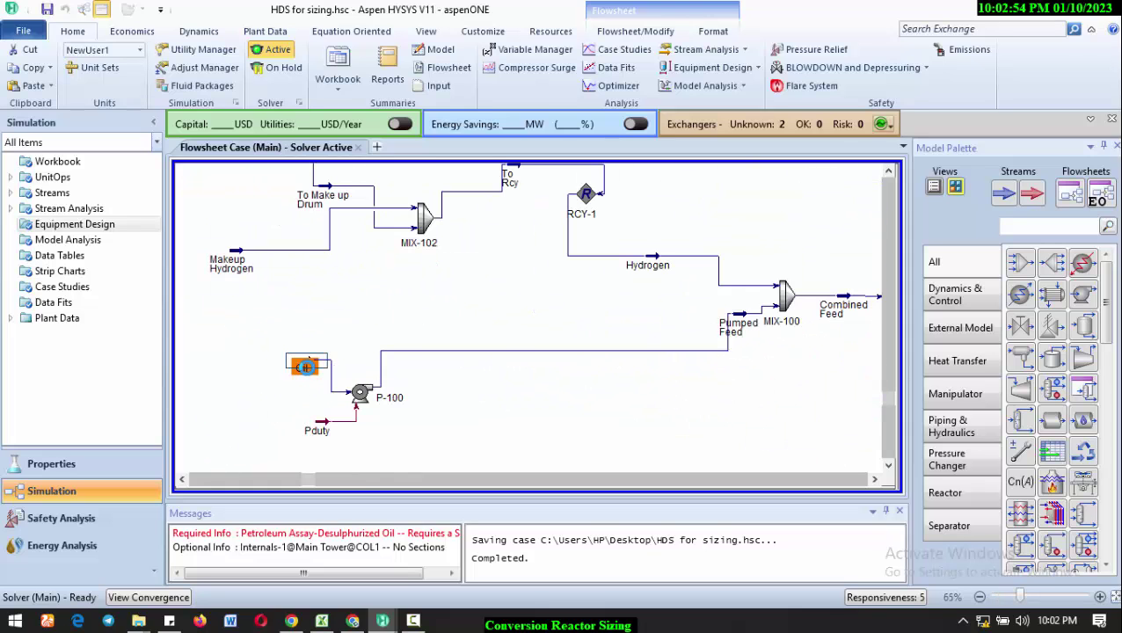
pyautogui.doubleClick(316, 364)
pyautogui.click(91, 218)
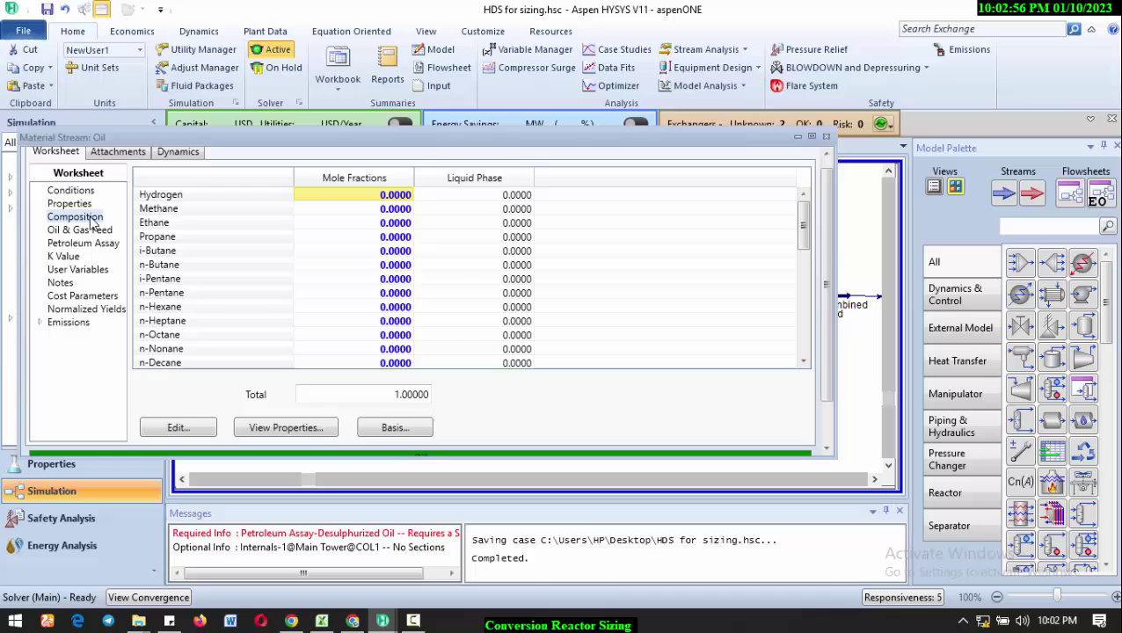
pyautogui.scroll(-5, 196, 322)
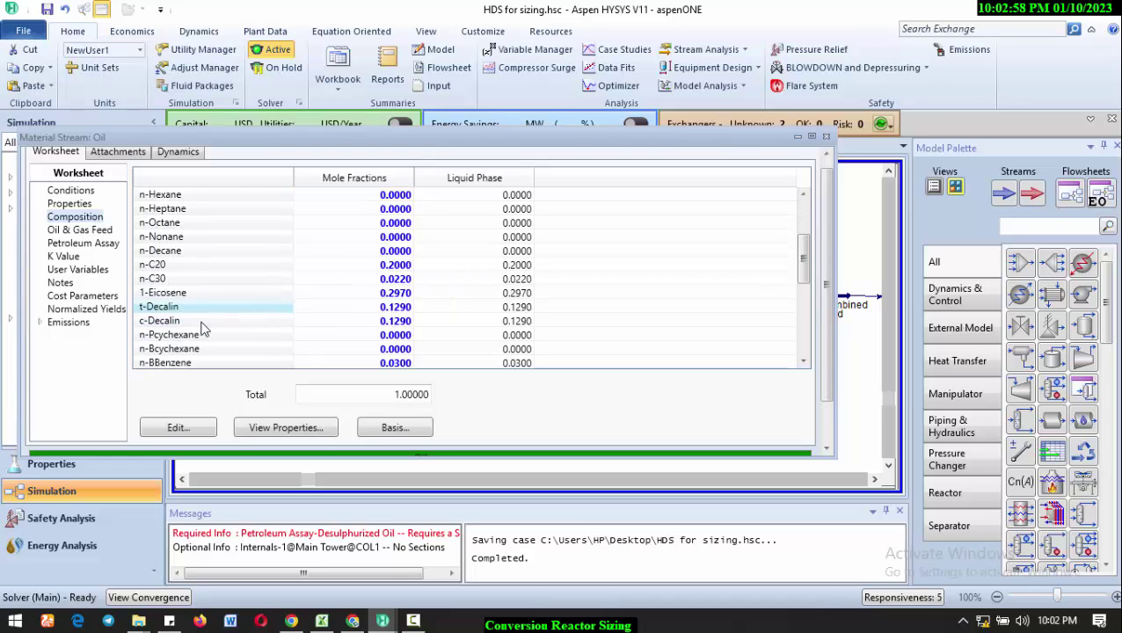
pyautogui.scroll(-4, 204, 327)
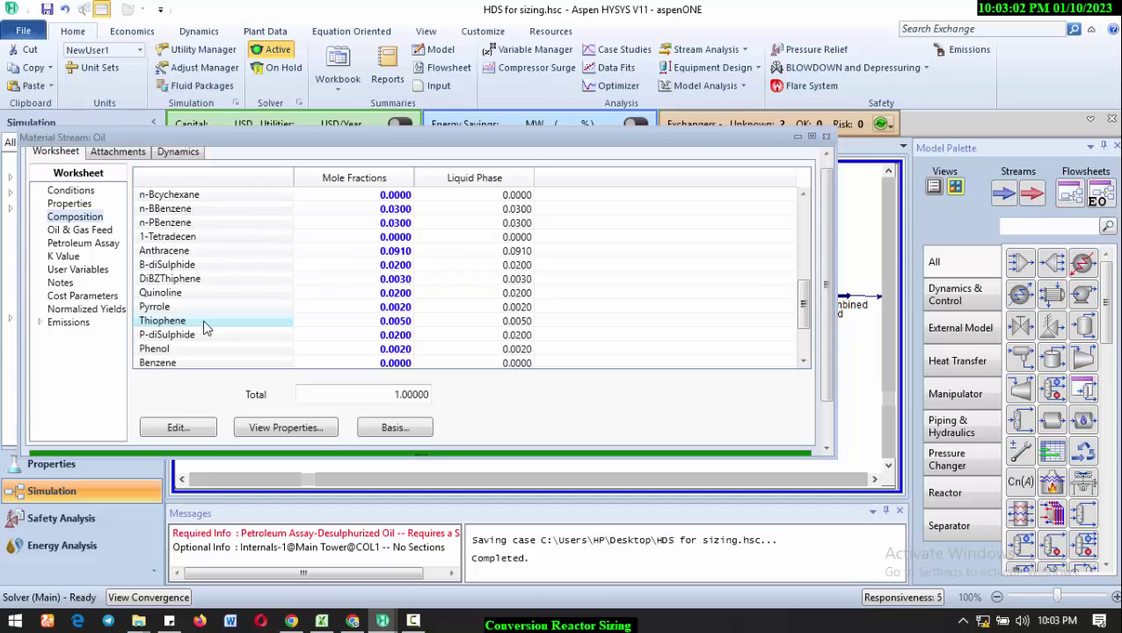
pyautogui.click(827, 138)
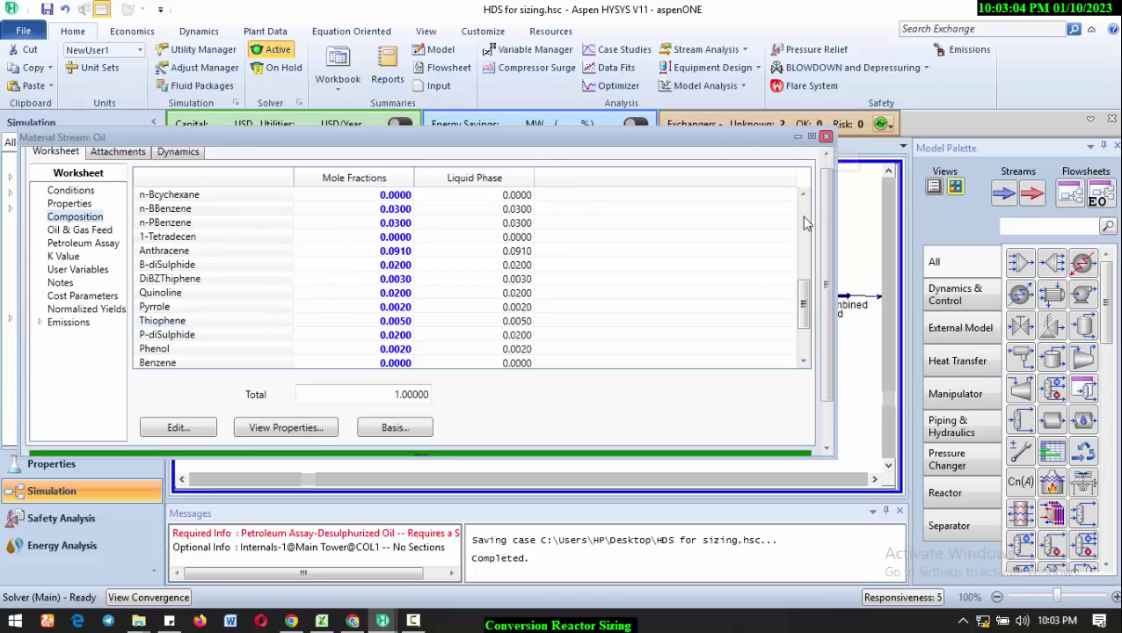
pyautogui.scroll(-2, 385, 356)
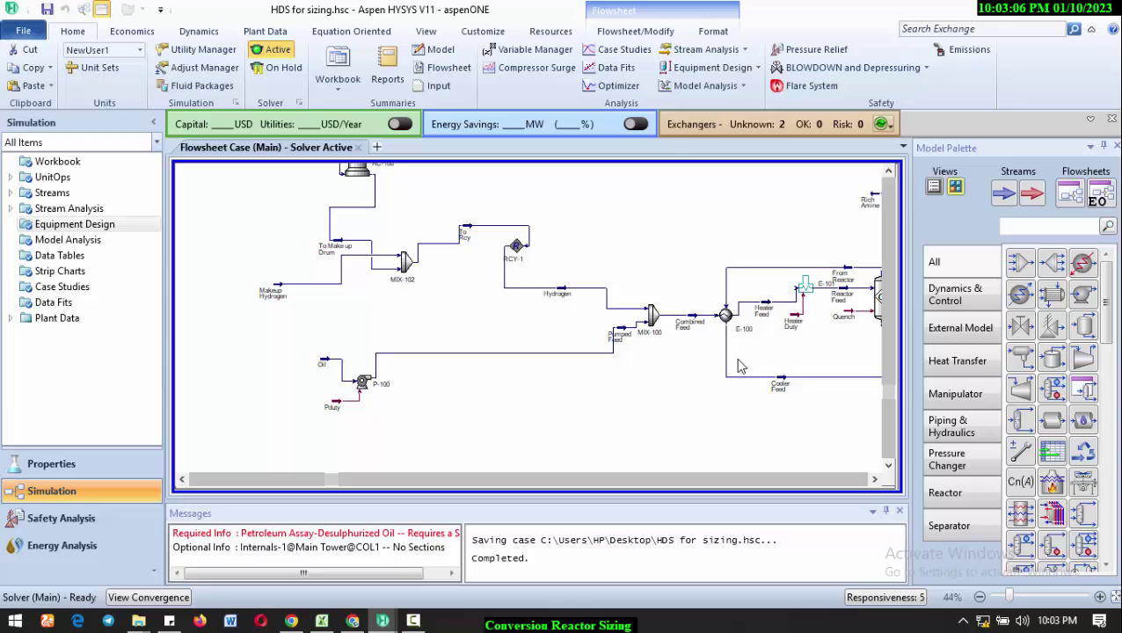
# Step: Open reaction set Set-1 in Properties and scroll through its reactions Rxn-1 to Rxn-12
pyautogui.click(70, 467)
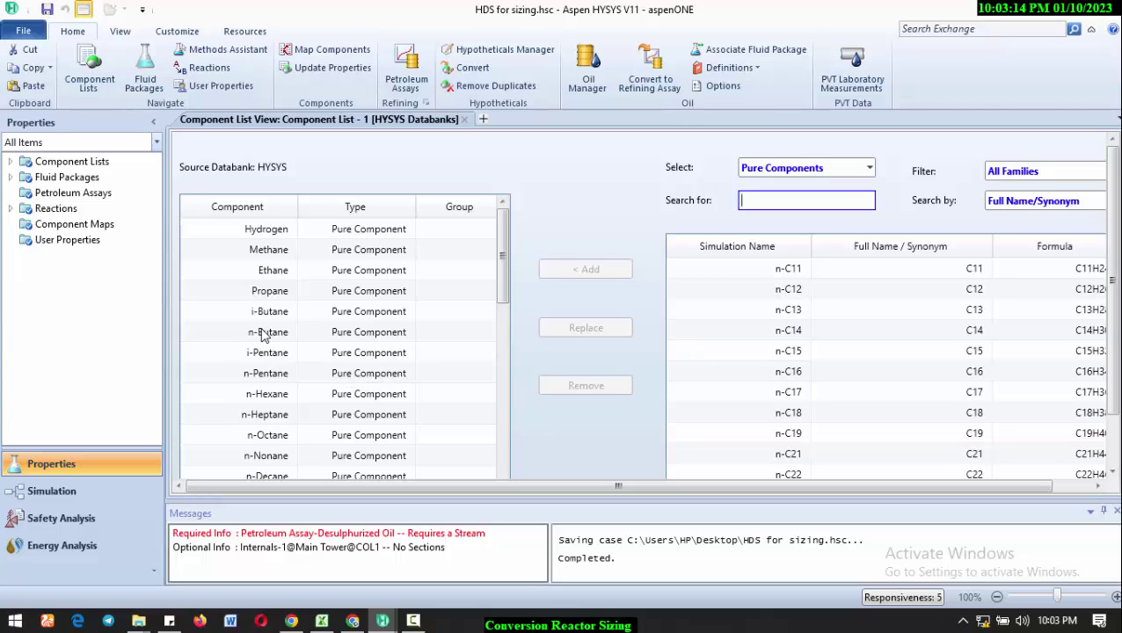
pyautogui.click(11, 210)
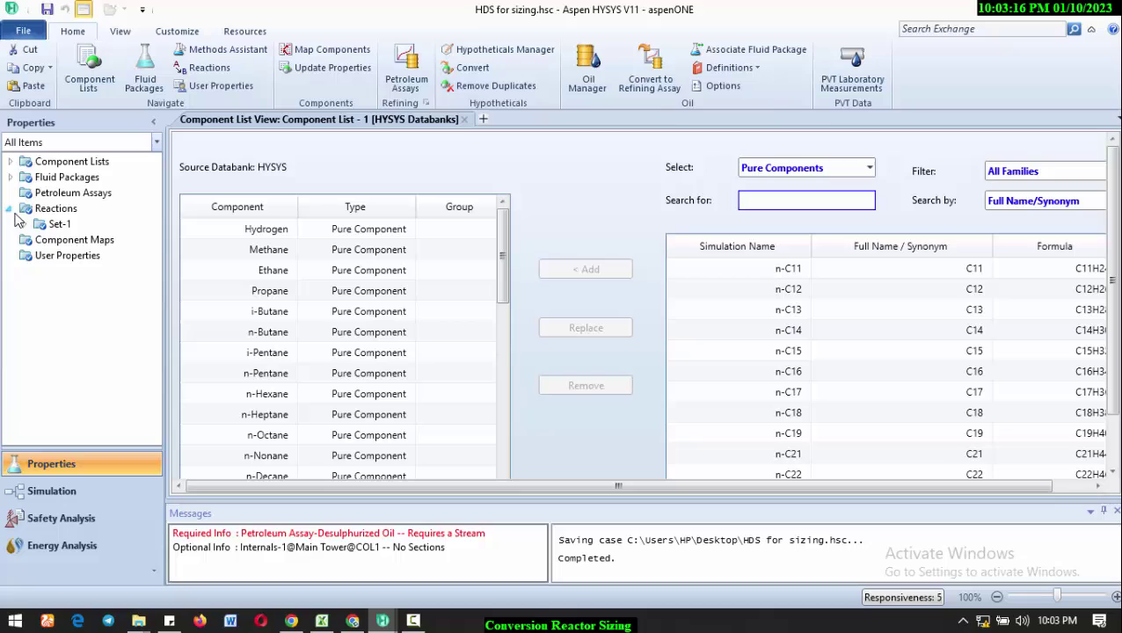
pyautogui.doubleClick(70, 228)
pyautogui.scroll(-1, 327, 307)
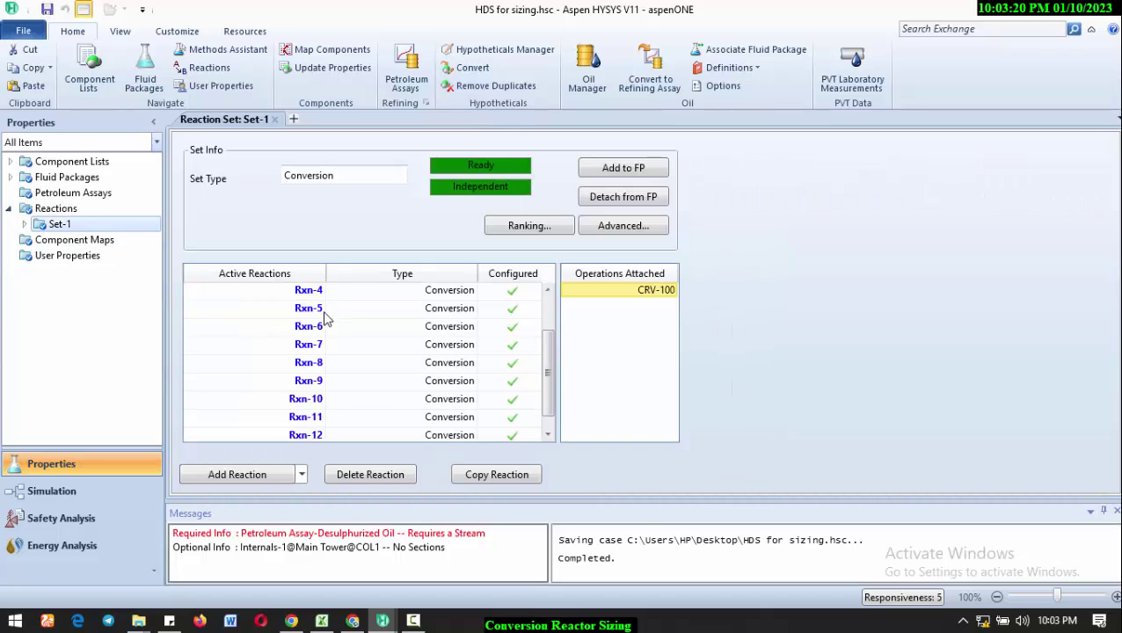
pyautogui.scroll(-1, 314, 401)
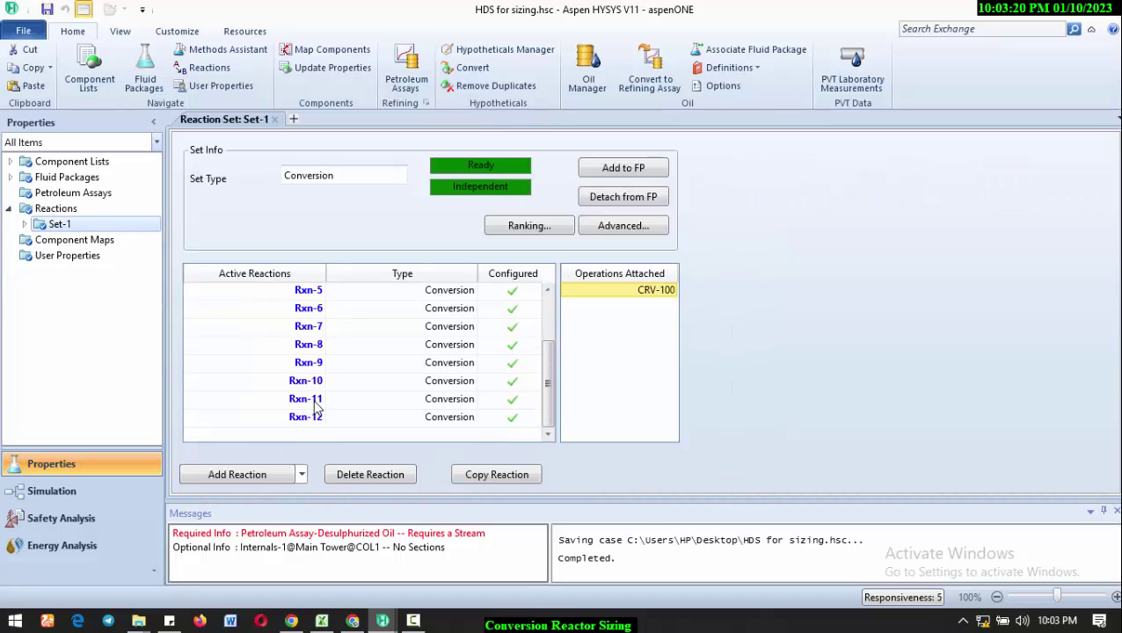
# Step: Return to the simulation flowsheet and zoom in on the CRV-100 reactor area
pyautogui.click(66, 495)
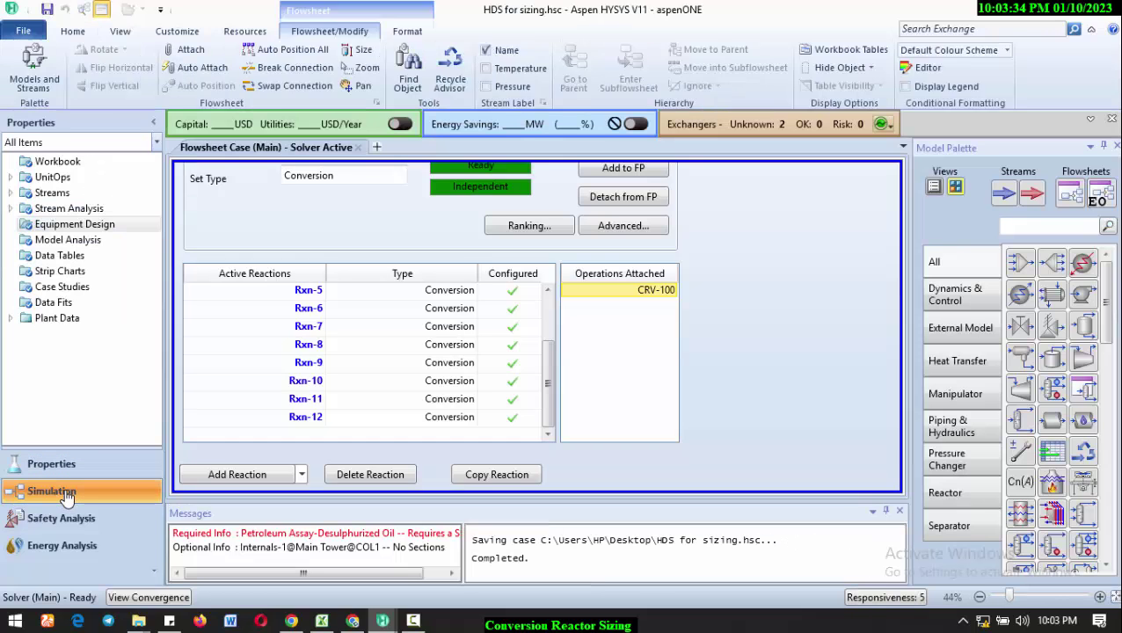
pyautogui.scroll(-2, 432, 355)
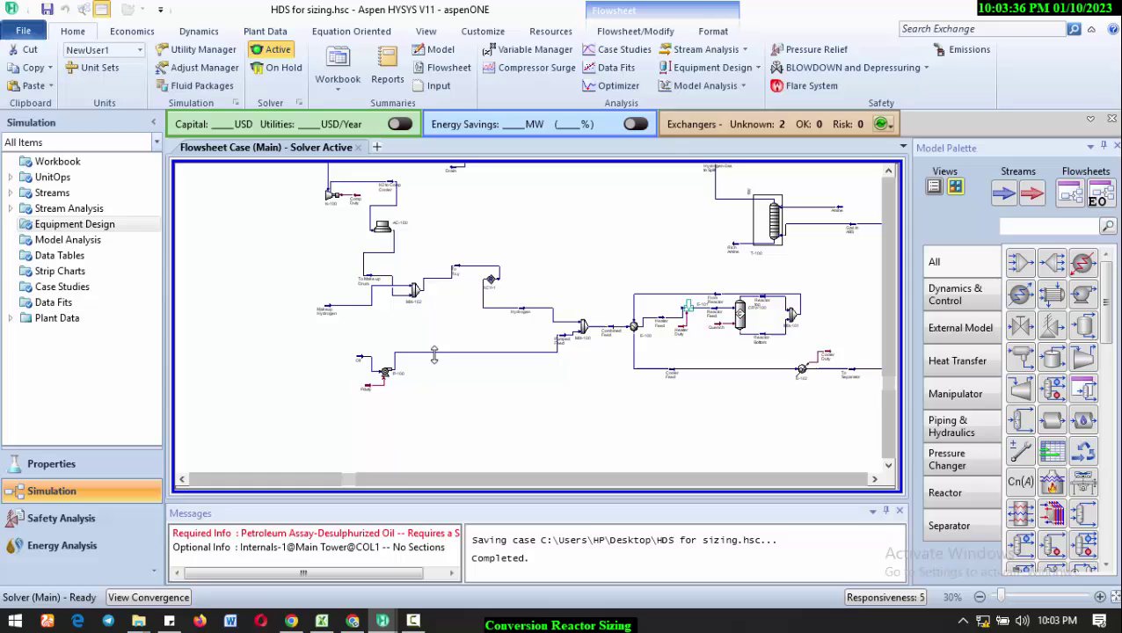
pyautogui.scroll(2, 796, 327)
pyautogui.scroll(2, 796, 327)
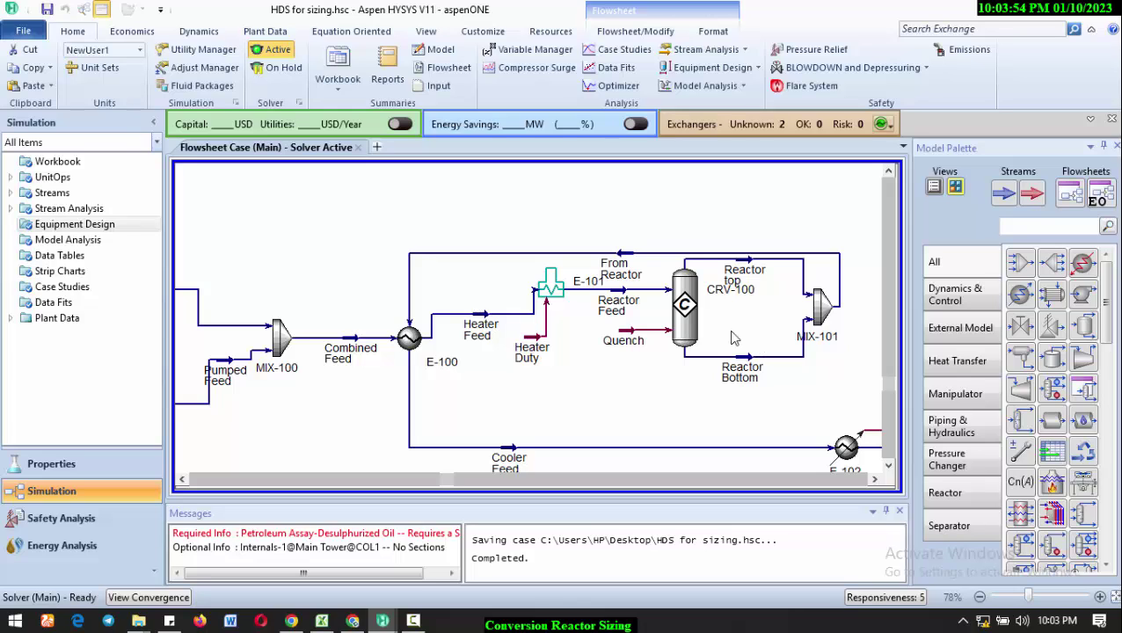
pyautogui.scroll(-2, 754, 318)
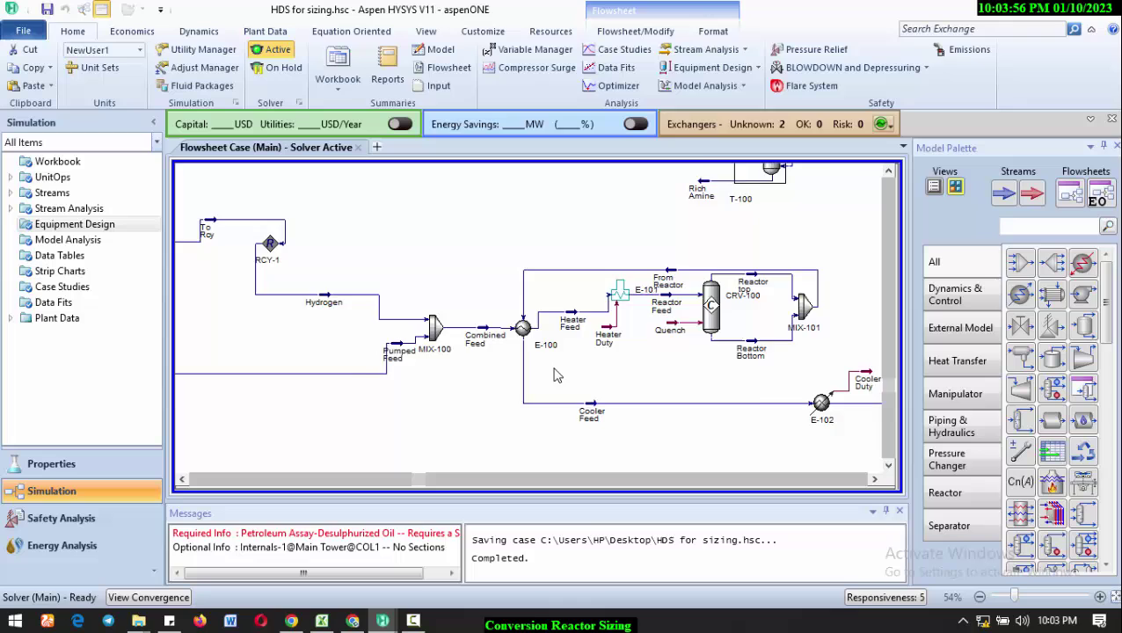
pyautogui.scroll(-1, 563, 374)
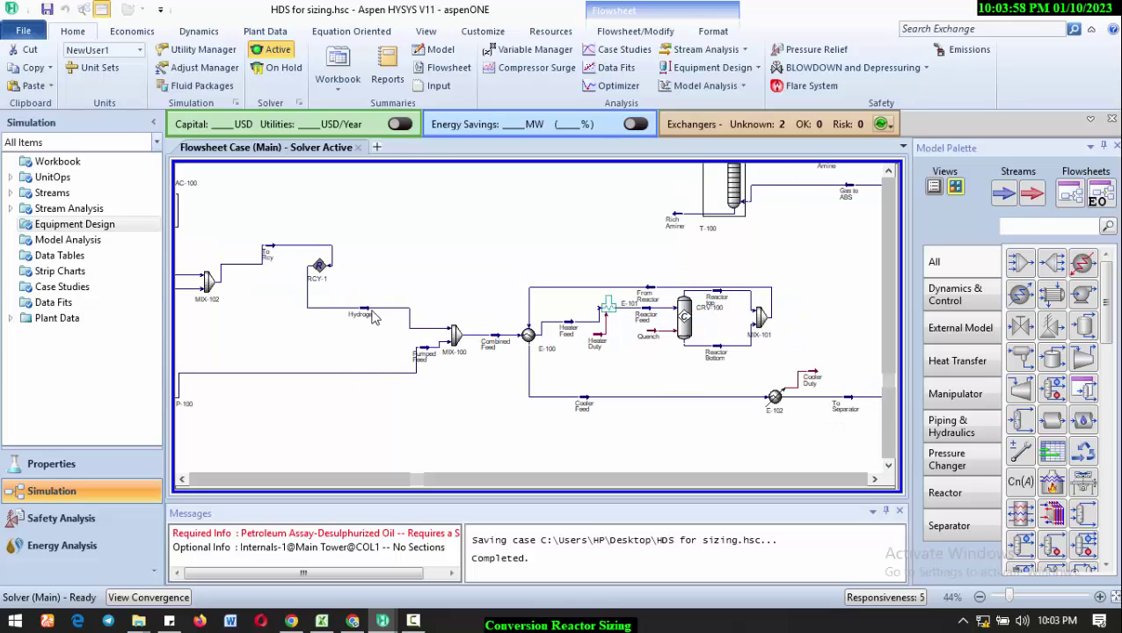
pyautogui.scroll(-1, 414, 374)
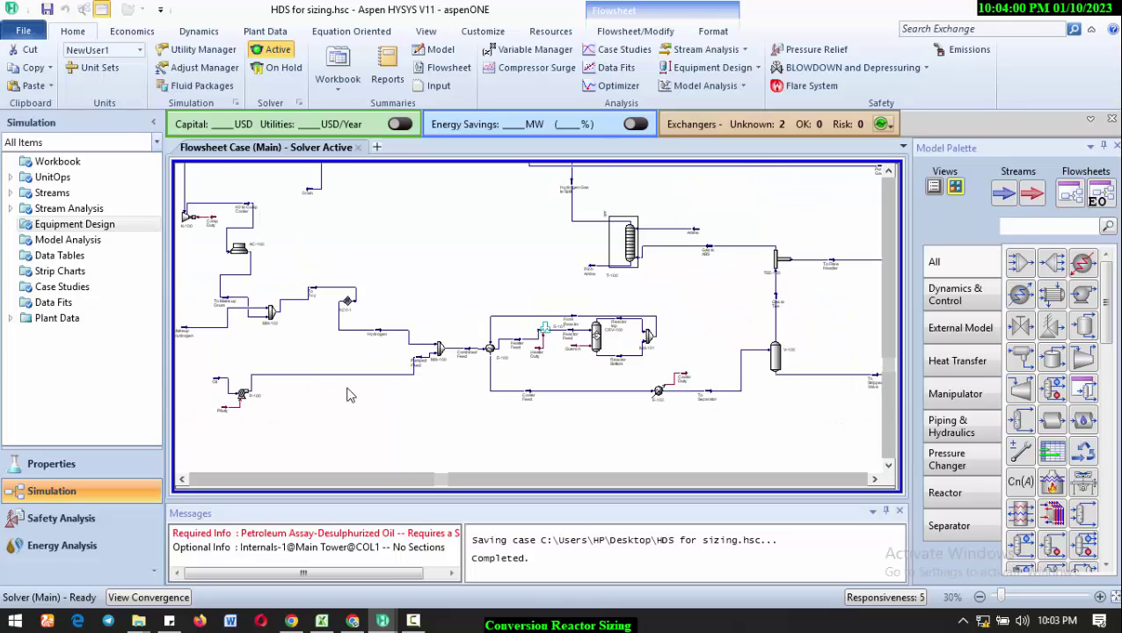
pyautogui.scroll(2, 351, 394)
pyautogui.scroll(-1, 417, 352)
pyautogui.scroll(3, 556, 352)
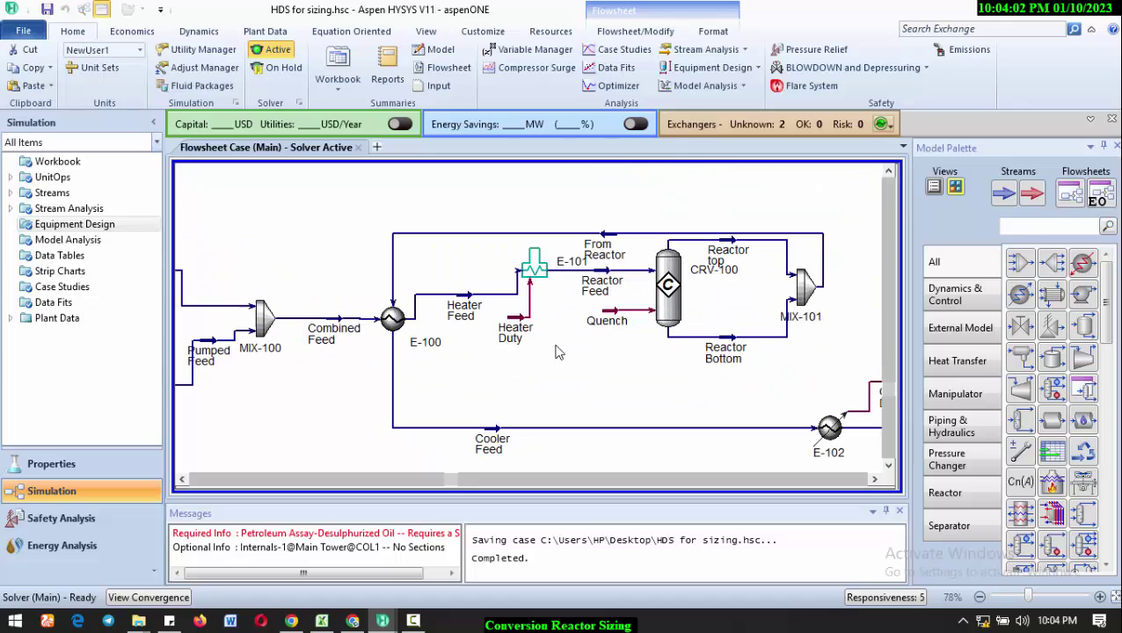
# Step: Check the Reactor Feed stream's conditions (345 °C, 82 atm) and close its window
pyautogui.doubleClick(599, 288)
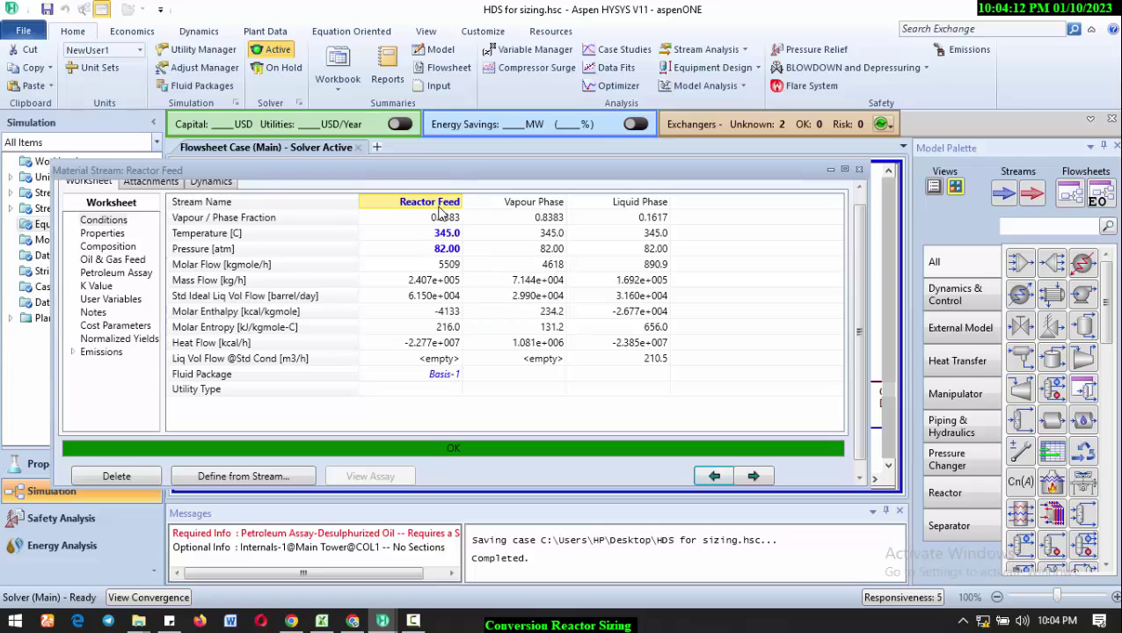
pyautogui.click(860, 170)
pyautogui.doubleClick(596, 289)
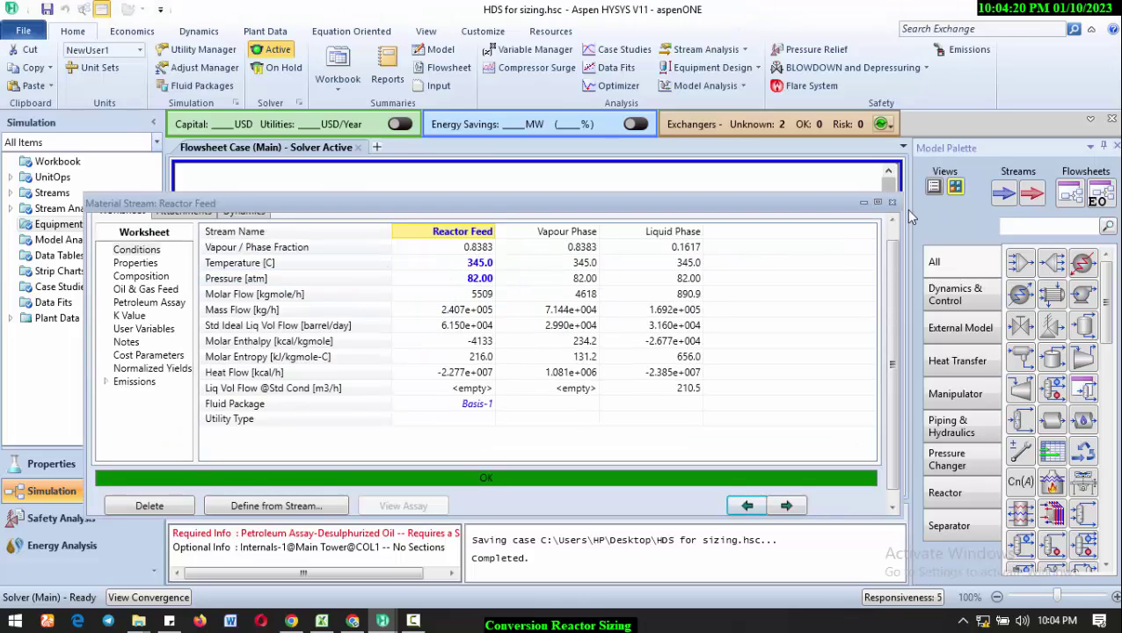
pyautogui.click(892, 202)
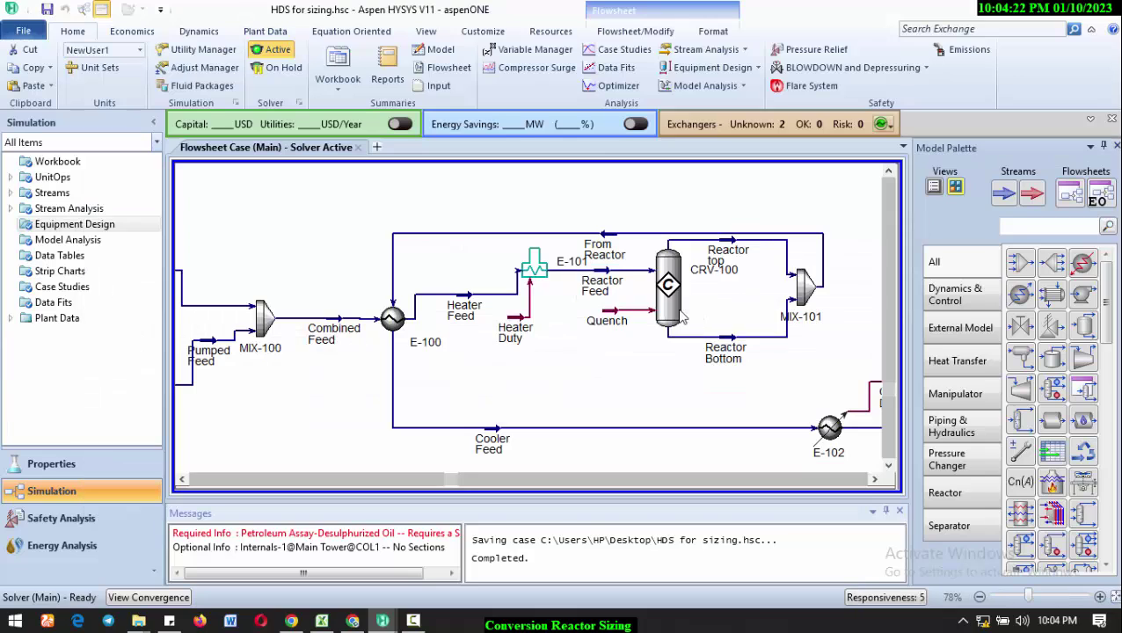
# Step: Zoom in on the flowsheet and select the CRV-100 conversion reactor
pyautogui.scroll(-1, 409, 362)
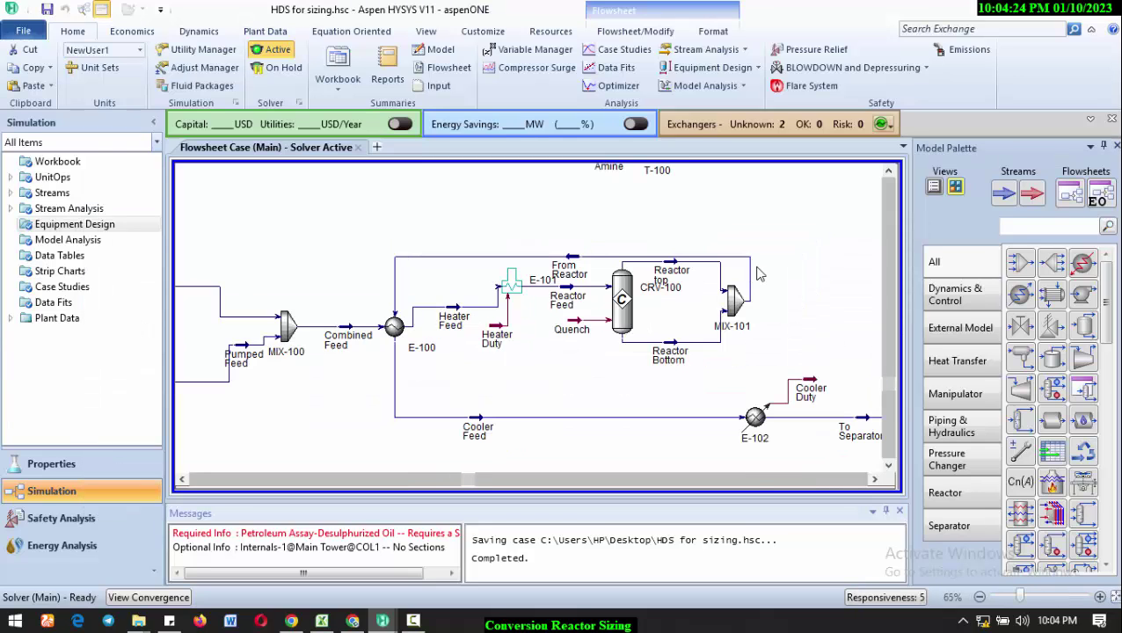
pyautogui.scroll(2, 760, 274)
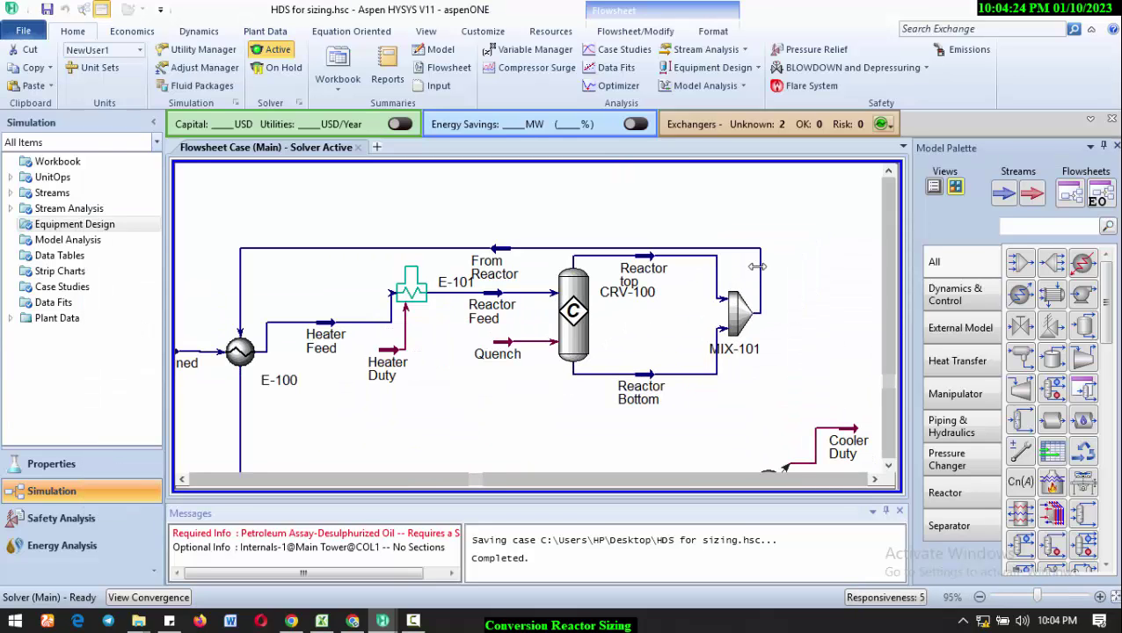
pyautogui.scroll(-1, 598, 350)
pyautogui.click(594, 330)
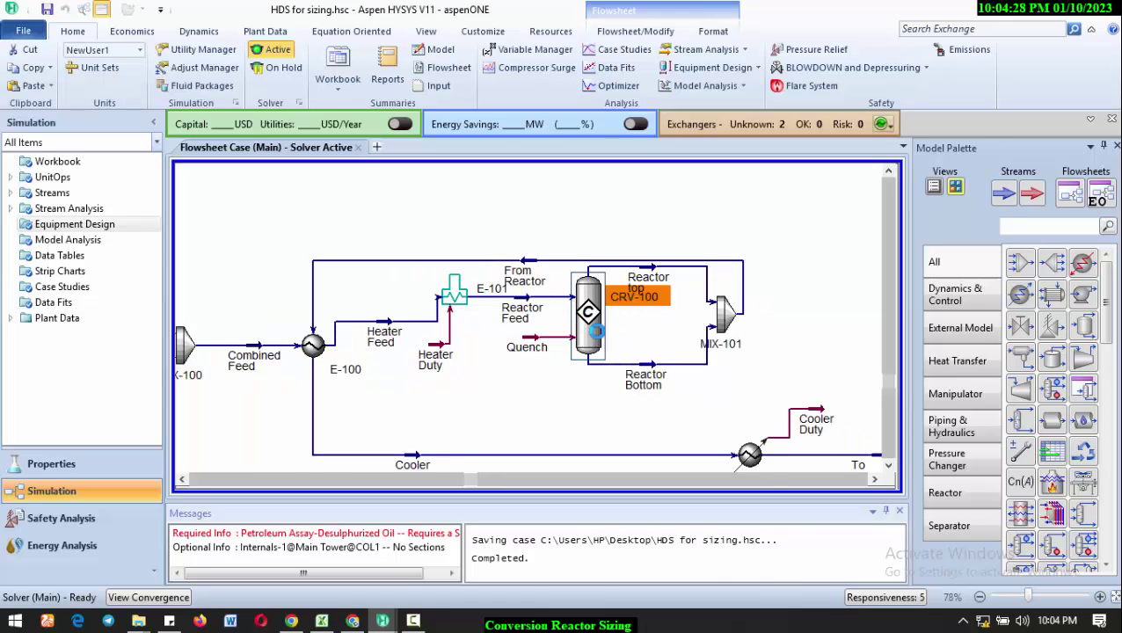
# Step: Show CRV-100's worksheet compositions, scrolling feed, bottom and top mole fractions such as thiophene and H2S
pyautogui.doubleClick(594, 330)
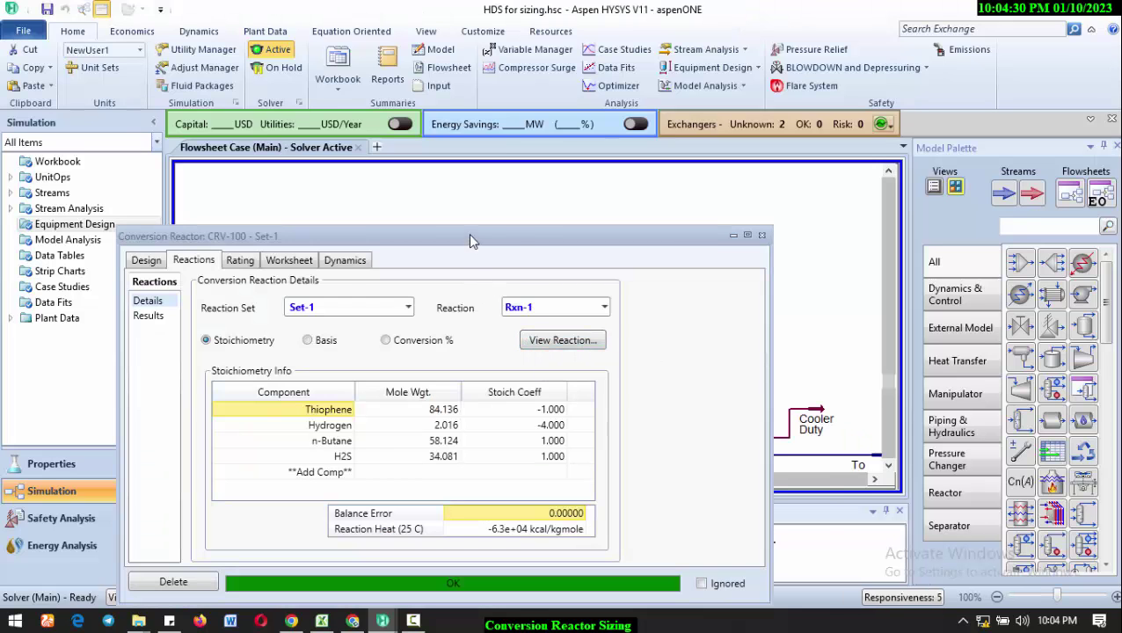
pyautogui.moveTo(470, 236); pyautogui.dragTo(537, 156)
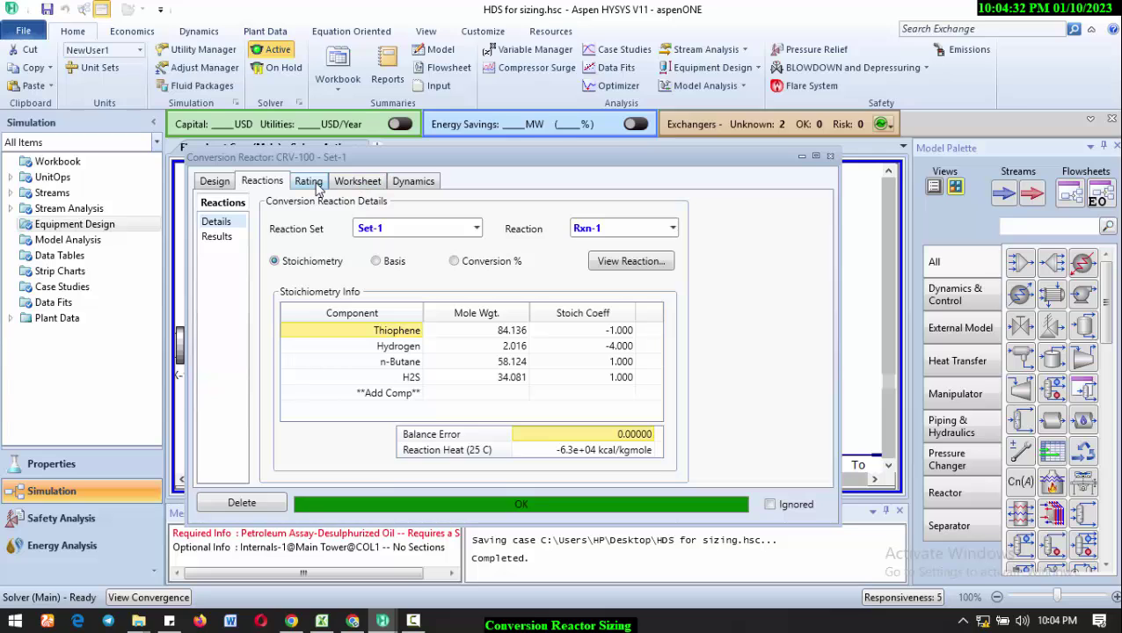
pyautogui.click(348, 187)
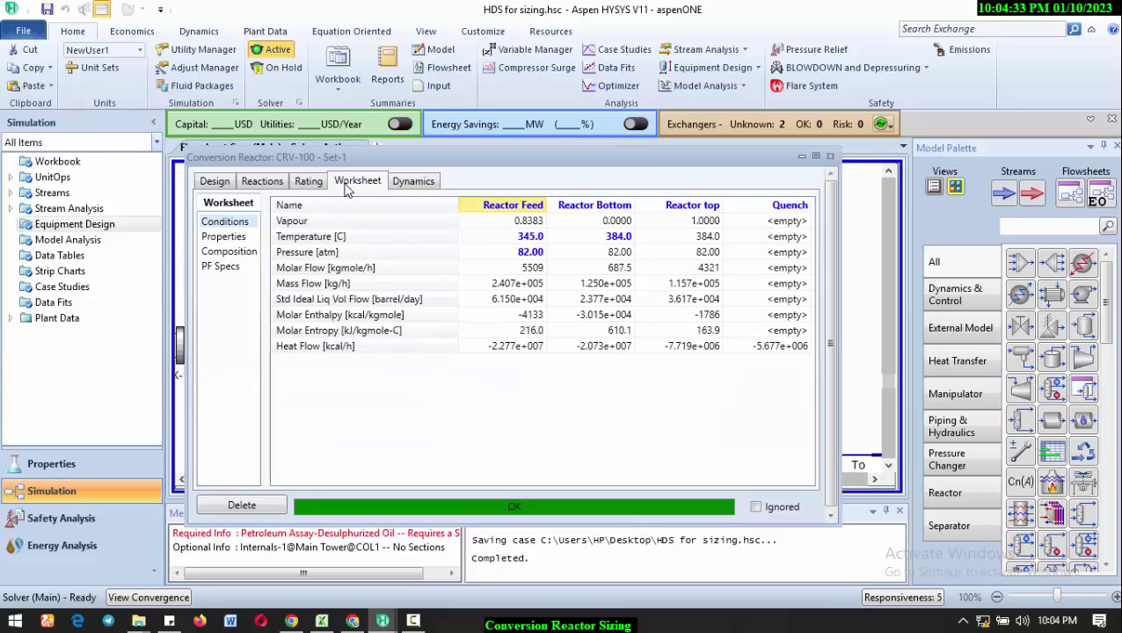
pyautogui.click(236, 253)
pyautogui.scroll(-7, 421, 240)
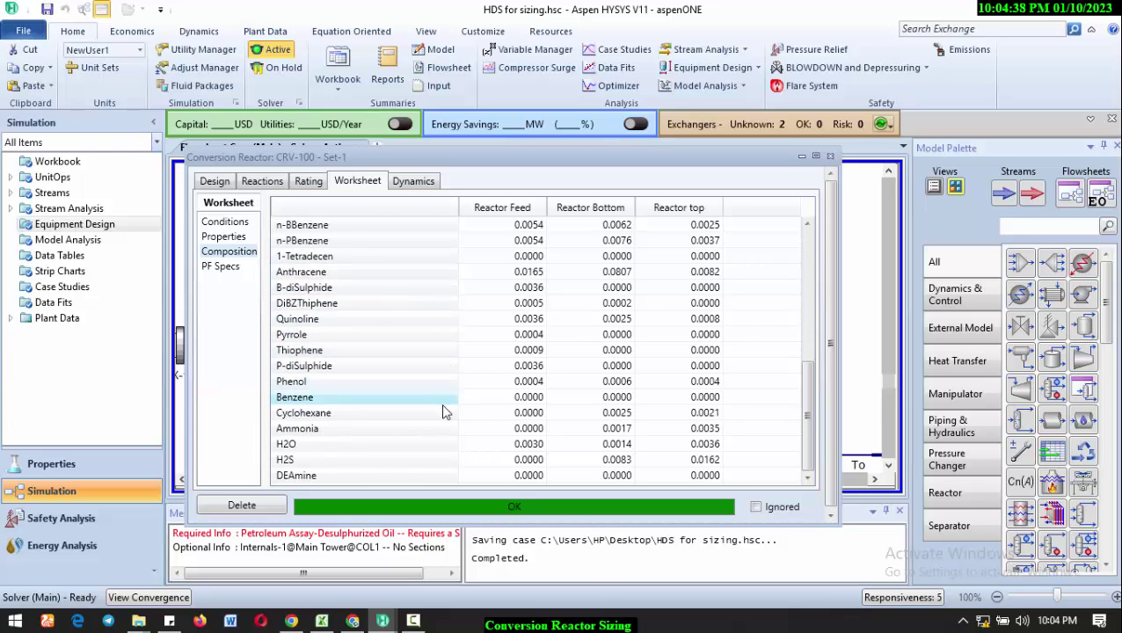
pyautogui.scroll(1, 406, 450)
pyautogui.scroll(5, 406, 454)
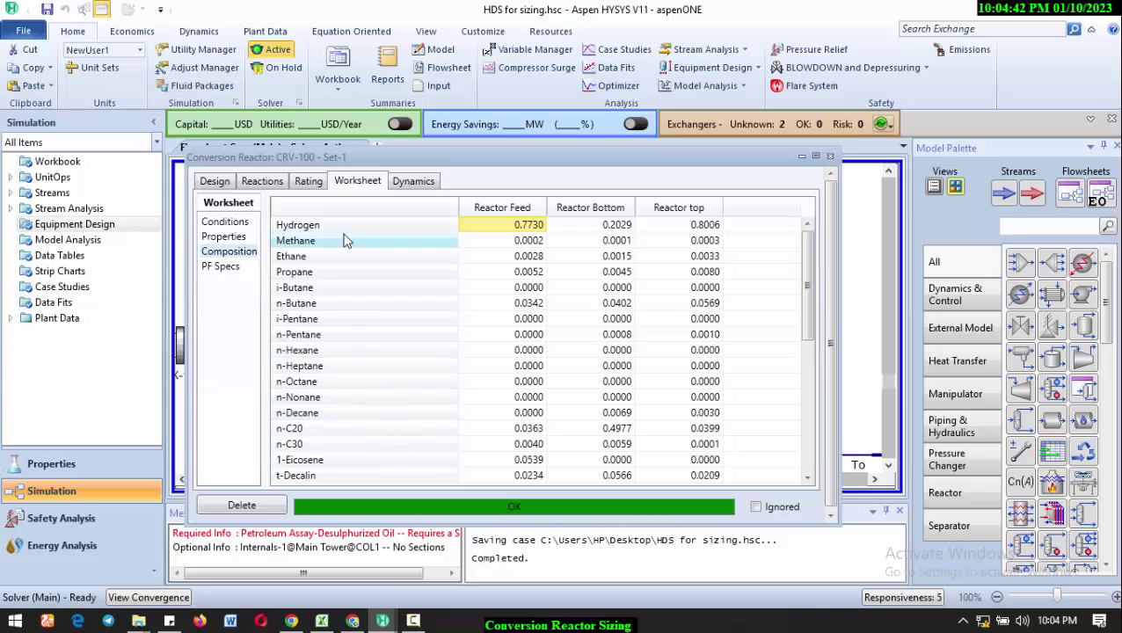
pyautogui.scroll(-2, 343, 325)
pyautogui.scroll(-4, 346, 347)
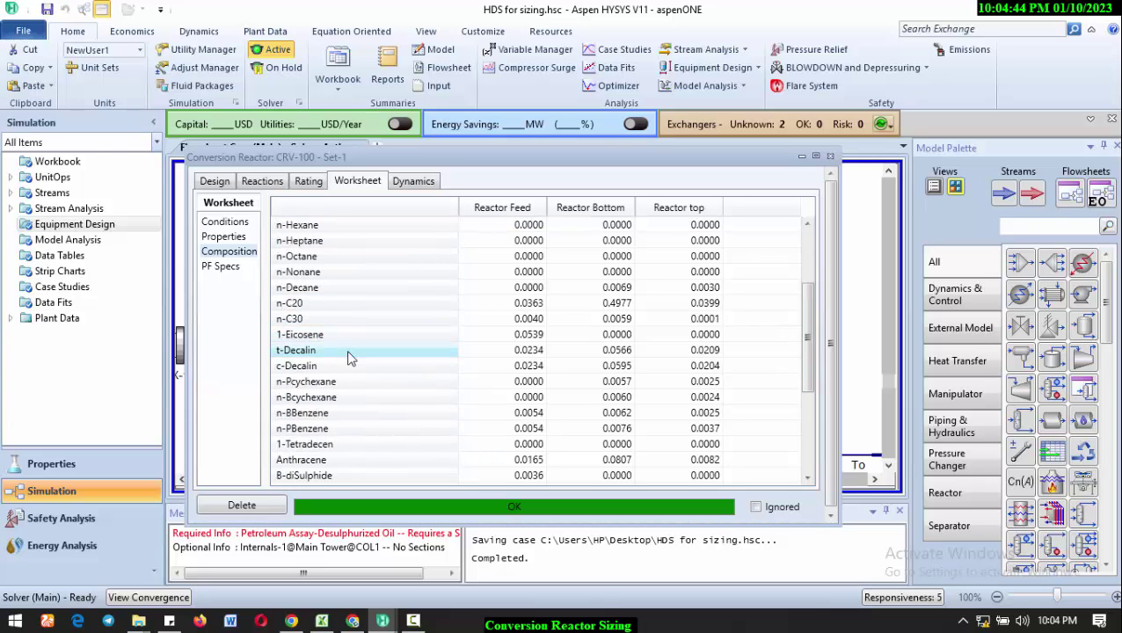
pyautogui.scroll(-3, 352, 398)
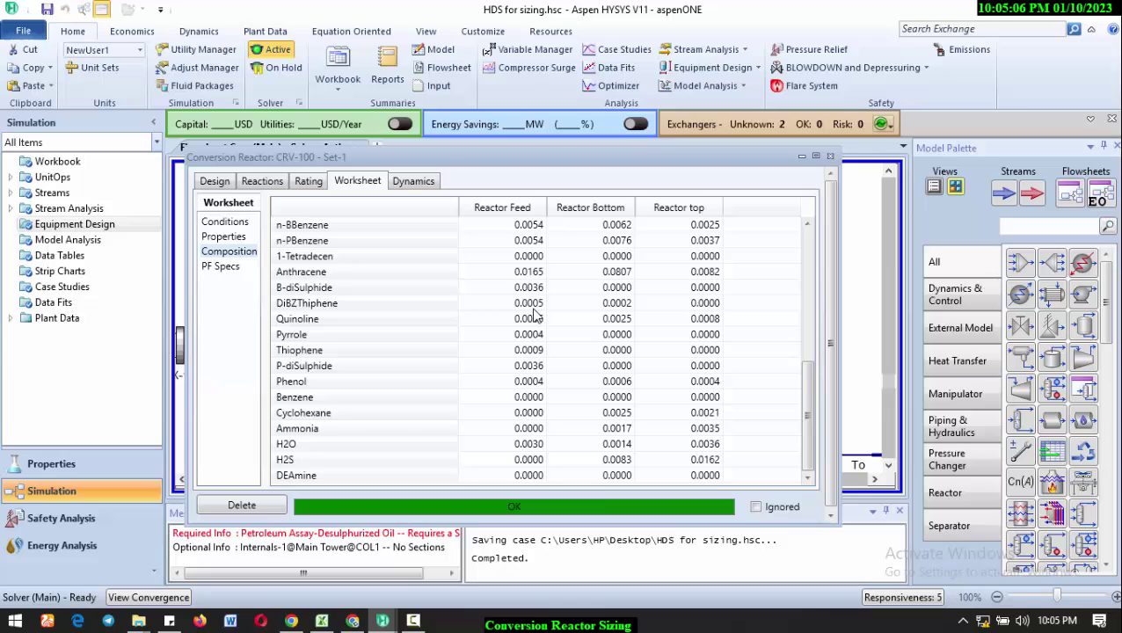
# Step: Close the CRV-100 reactor window and scroll the navigation tree
pyautogui.click(830, 155)
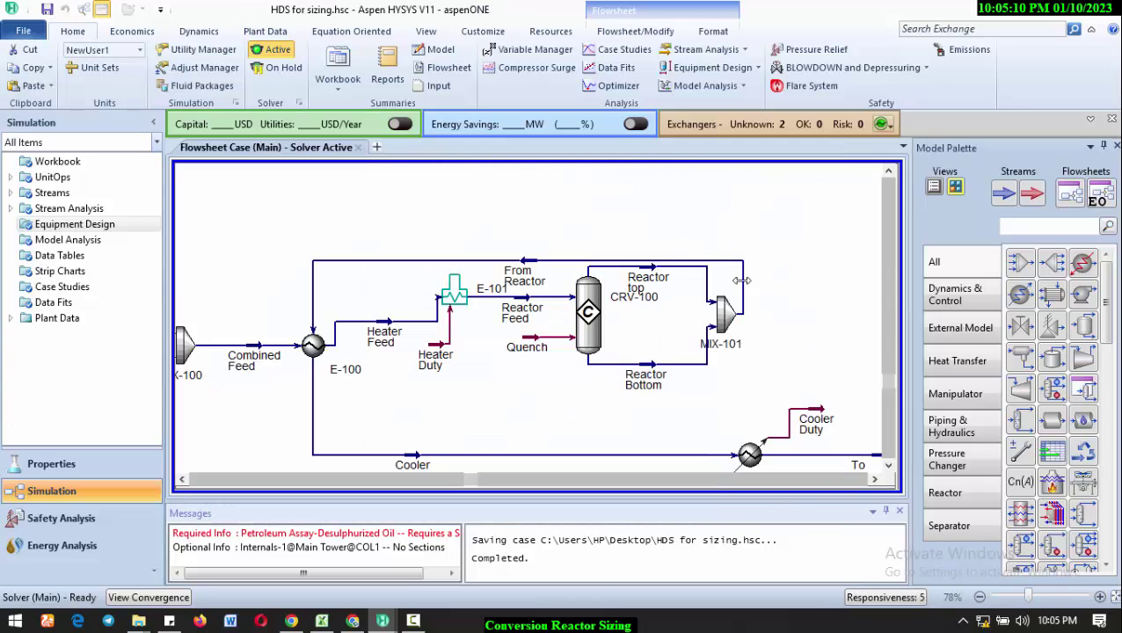
pyautogui.scroll(-2, 737, 282)
pyautogui.scroll(1, 712, 297)
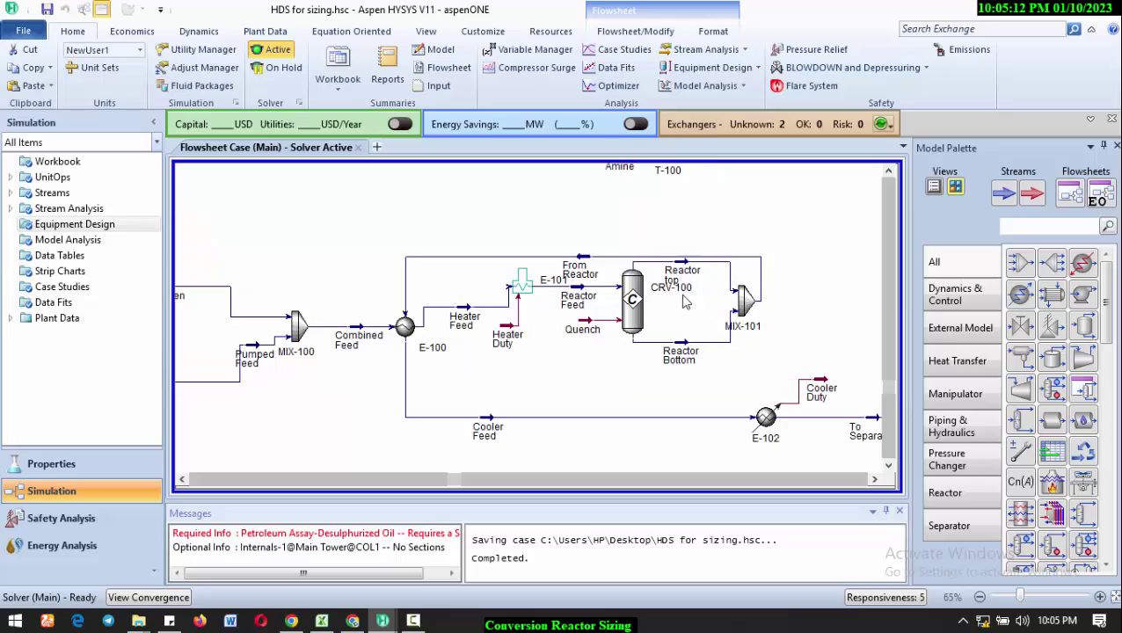
pyautogui.scroll(2, 715, 289)
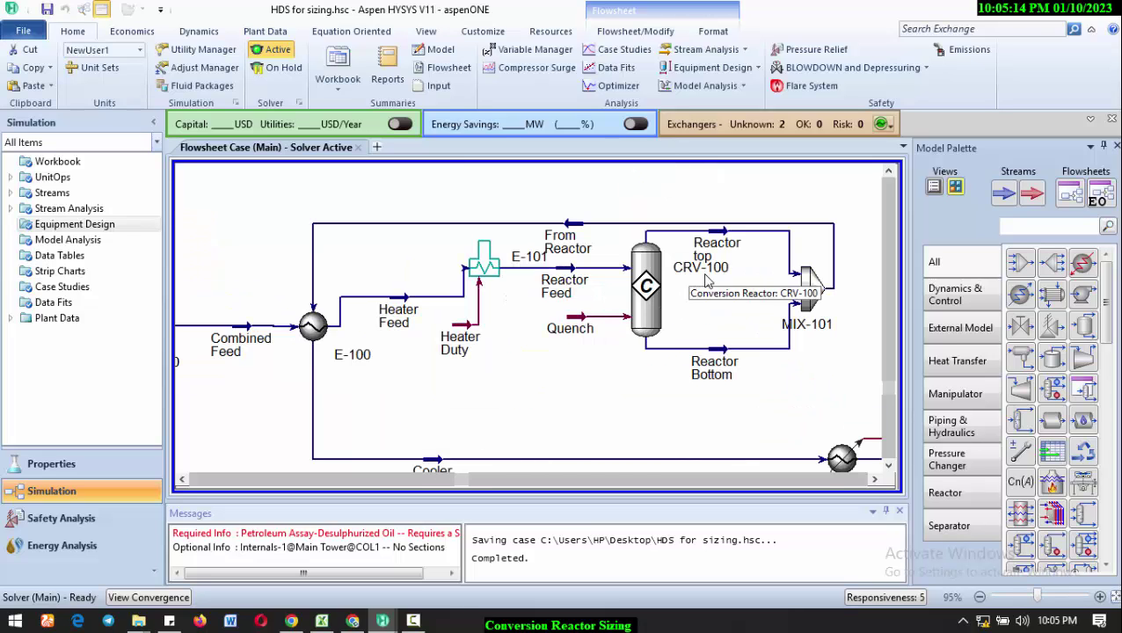
# Step: Add a Vessel Sizing case under Equipment Design with CRV-100 as the separator
pyautogui.click(74, 226)
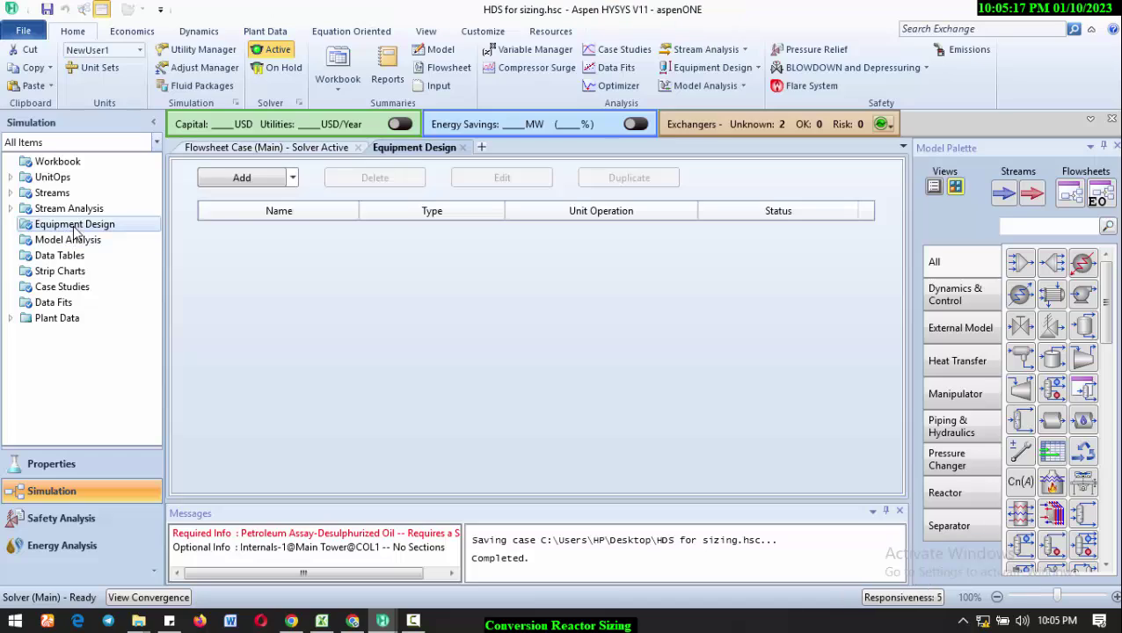
pyautogui.click(249, 180)
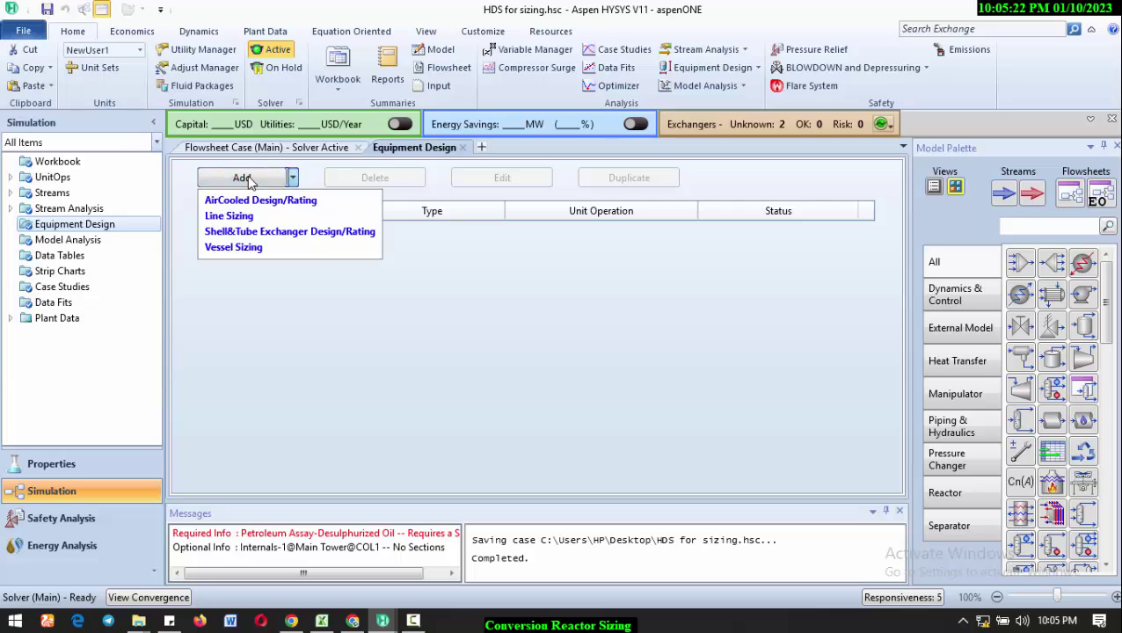
pyautogui.click(233, 247)
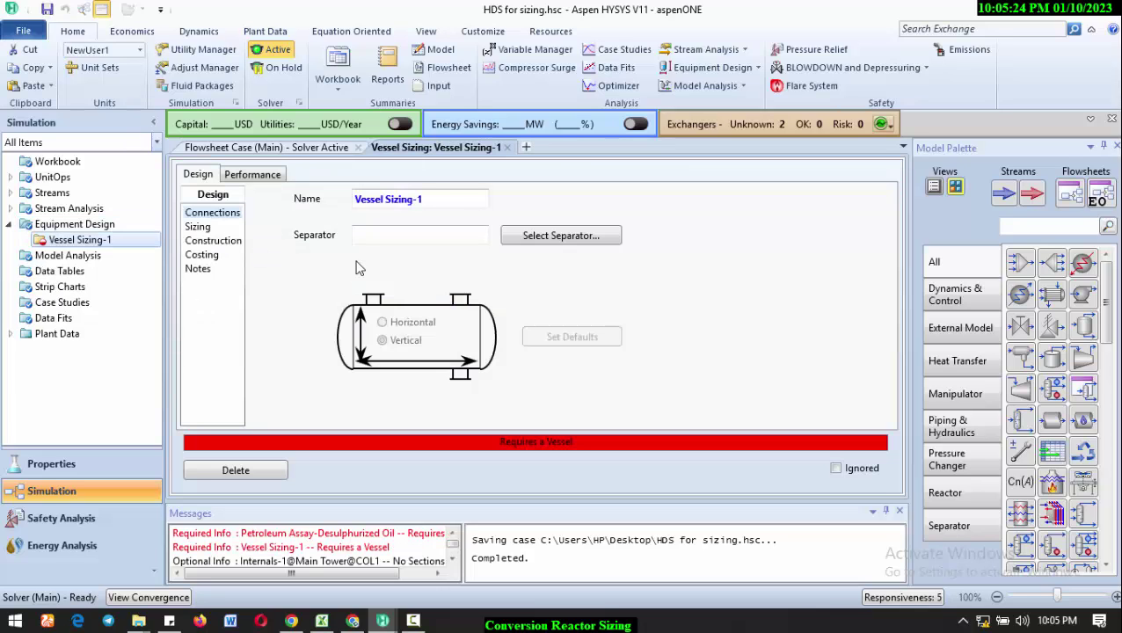
pyautogui.click(572, 240)
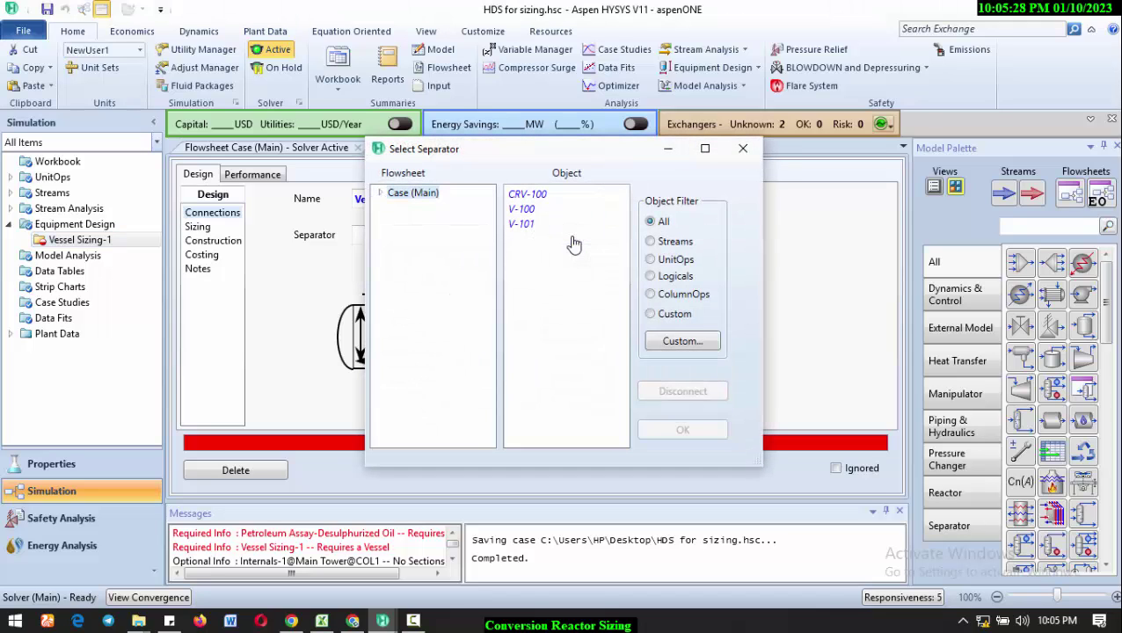
pyautogui.click(539, 201)
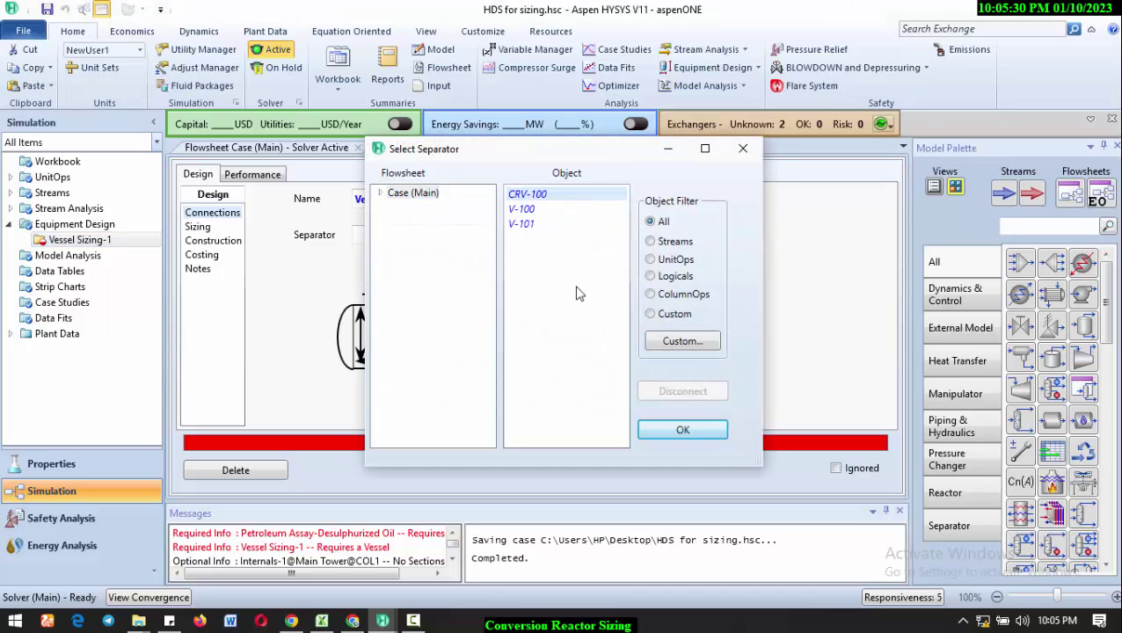
pyautogui.click(686, 430)
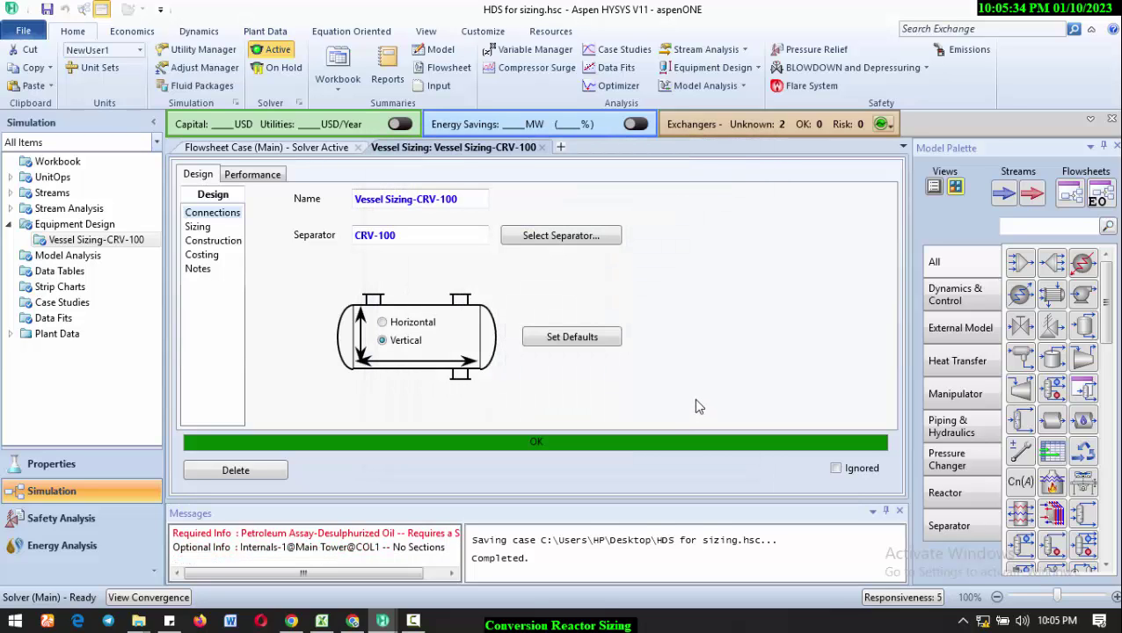
# Step: Review the sizing specifications, then the results: 2.743 m diameter, 9.601 m total length
pyautogui.click(201, 228)
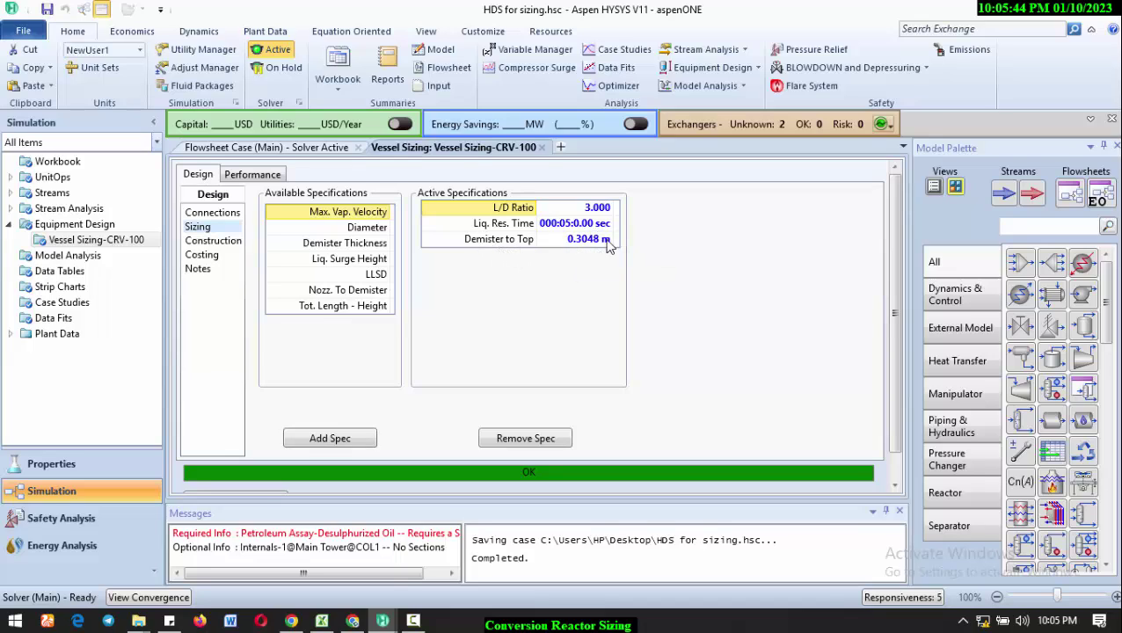
pyautogui.moveTo(586, 246)
pyautogui.click(252, 174)
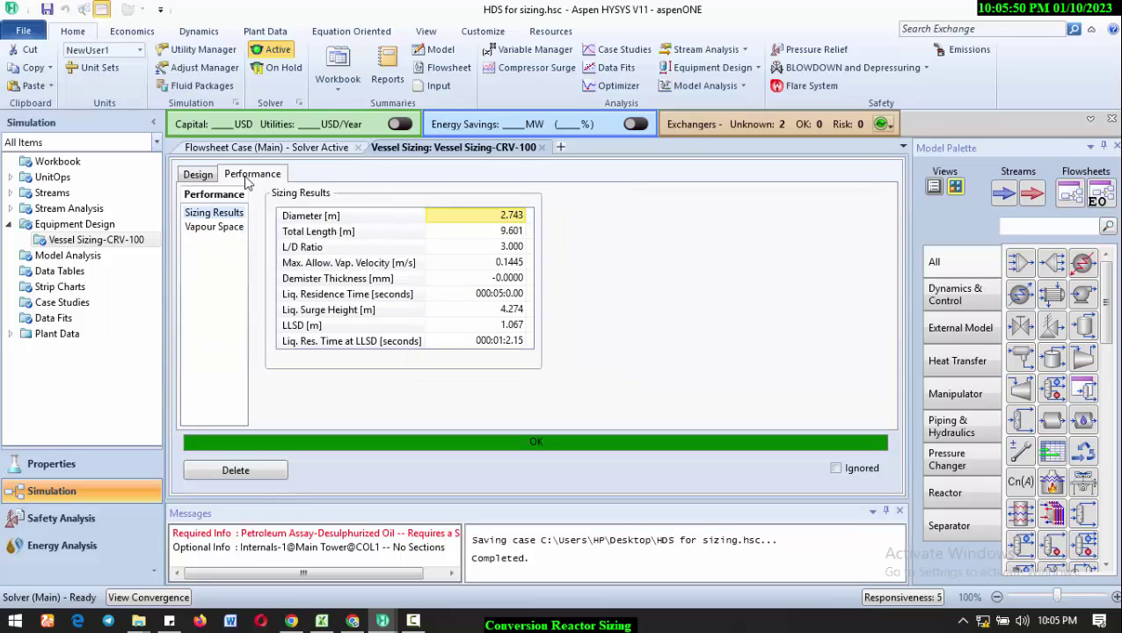
pyautogui.moveTo(524, 222)
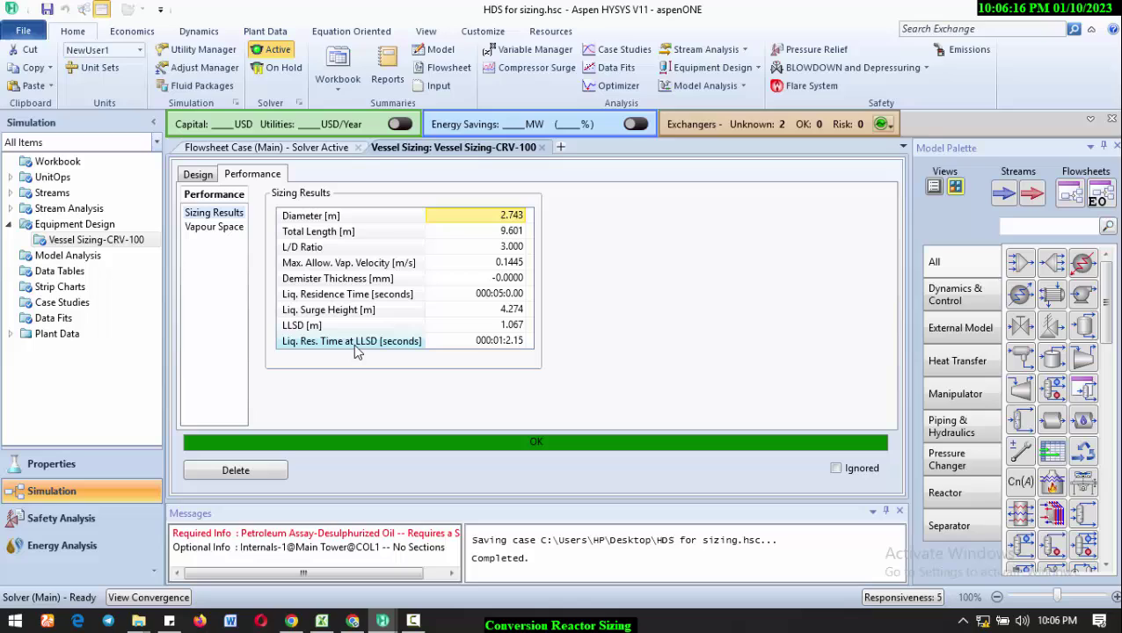
# Step: Show the vapour space heights, then construction data: carbon steel, 171.5 mm shell thickness
pyautogui.click(213, 229)
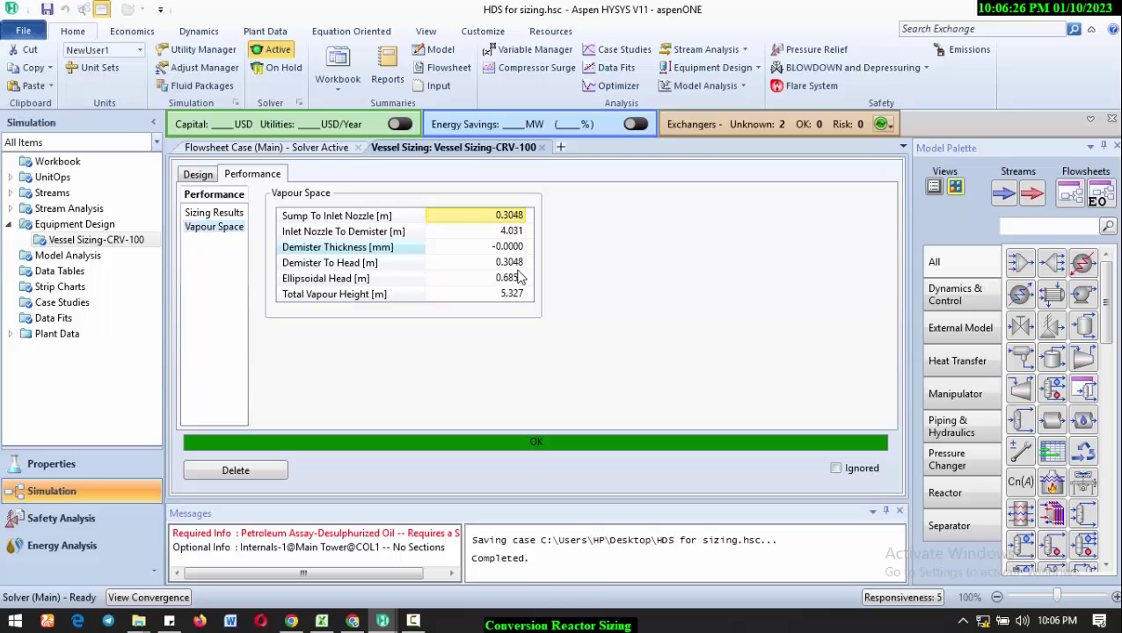
pyautogui.click(201, 175)
pyautogui.click(227, 242)
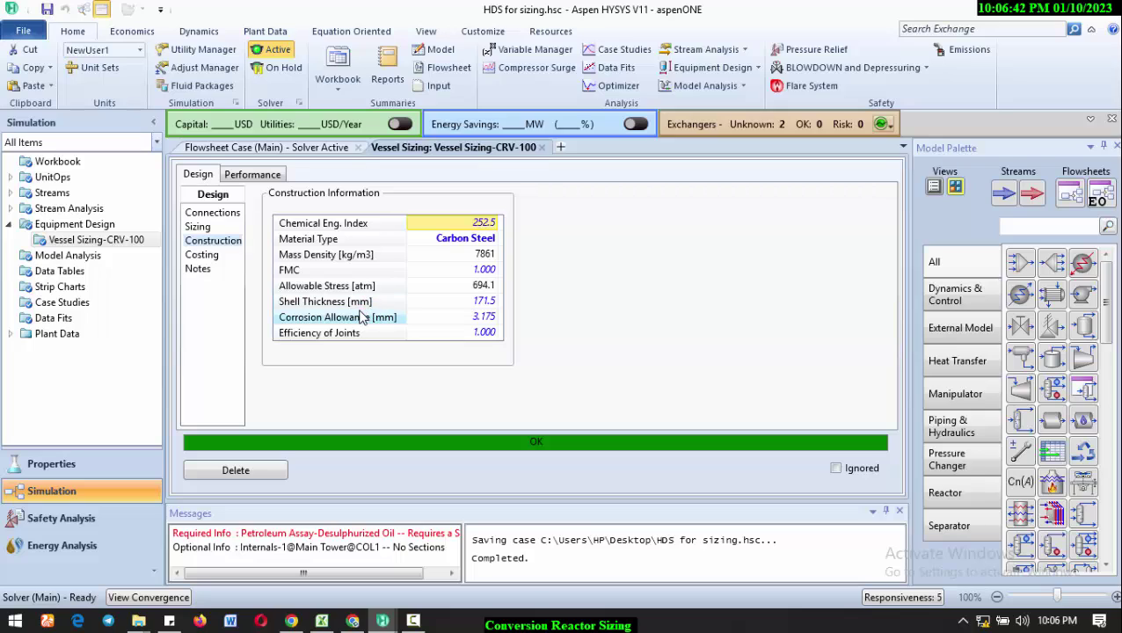
# Step: Show the Costing page with base cost 2.550e+005 and total 2.656e+005 US$
pyautogui.click(205, 254)
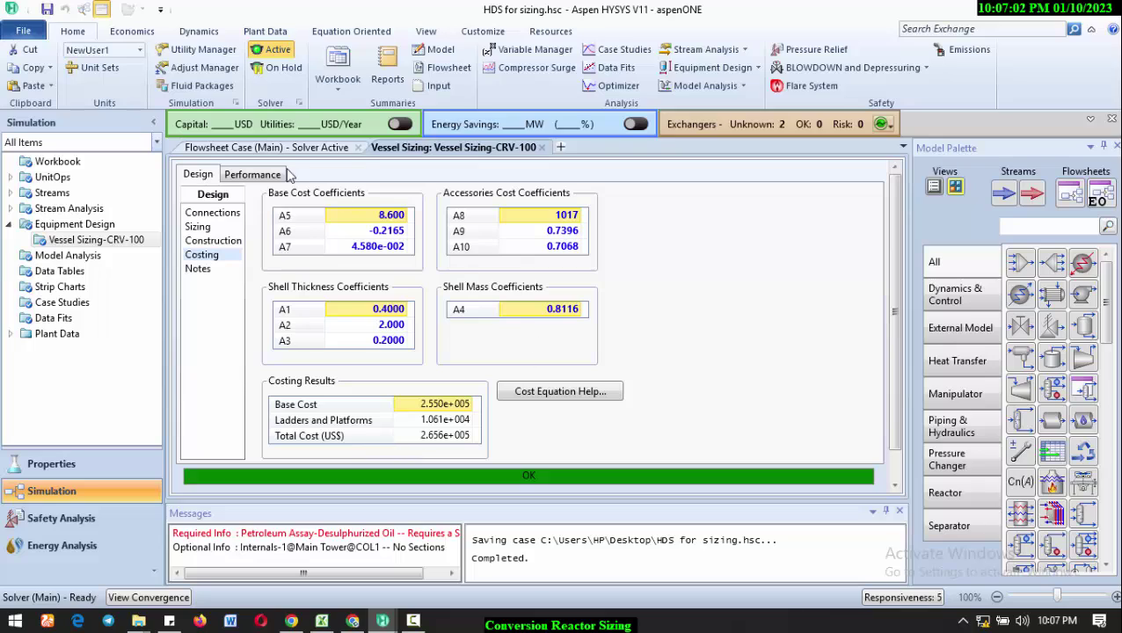
# Step: Reopen Vessel Sizing-CRV-100 and show its vapour space heights totalling 5.327 m
pyautogui.click(542, 147)
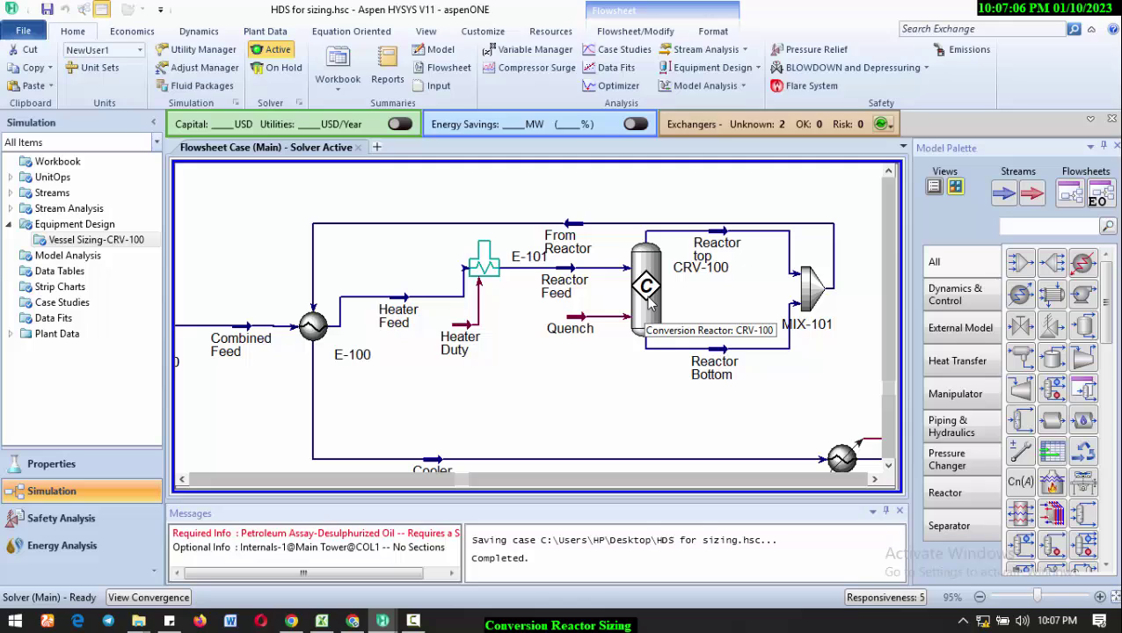
pyautogui.doubleClick(105, 245)
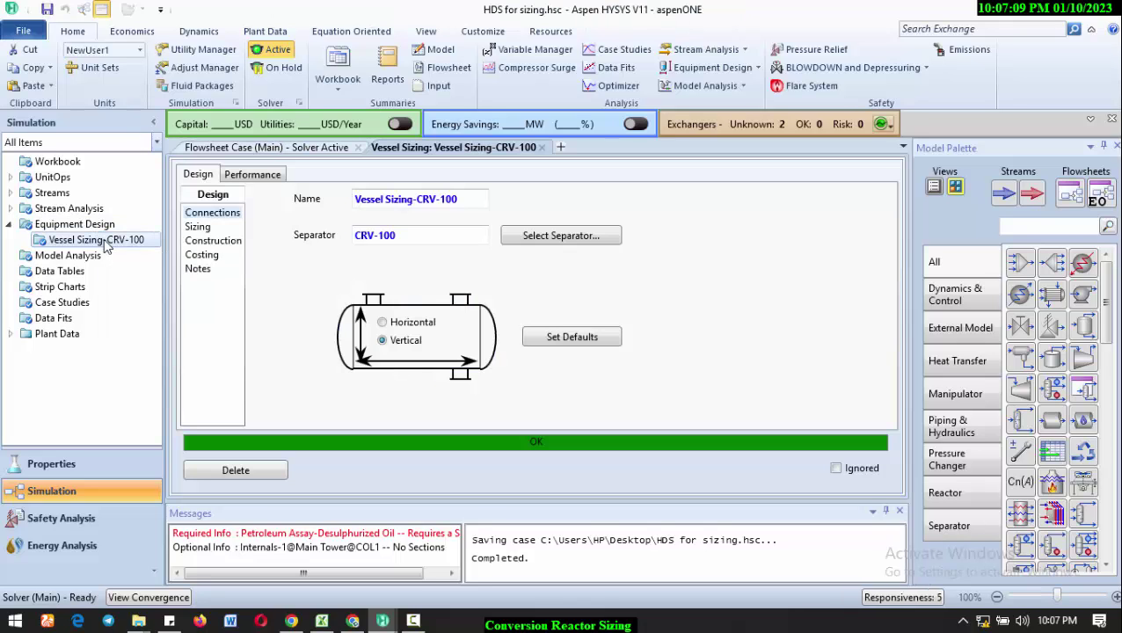
pyautogui.click(250, 175)
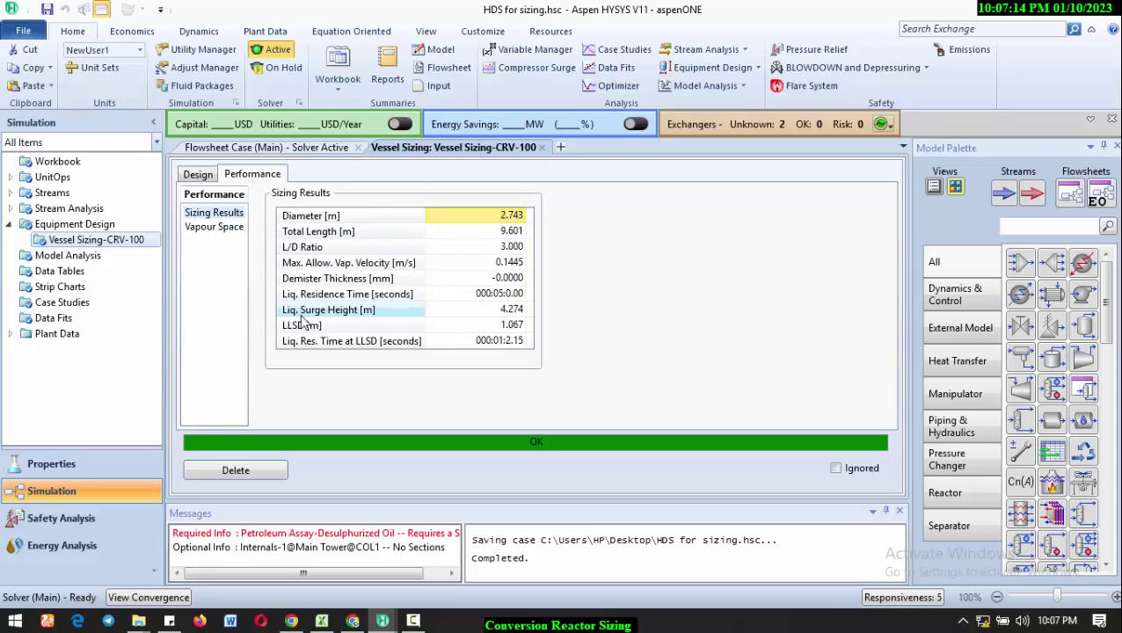
pyautogui.click(216, 227)
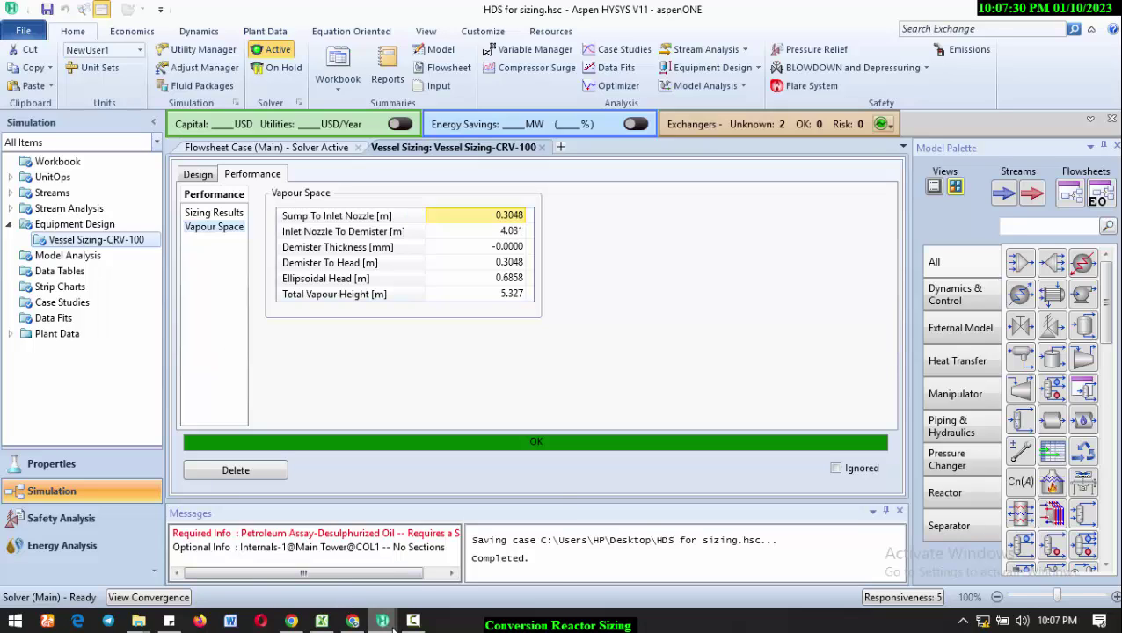
pyautogui.moveTo(387, 624)
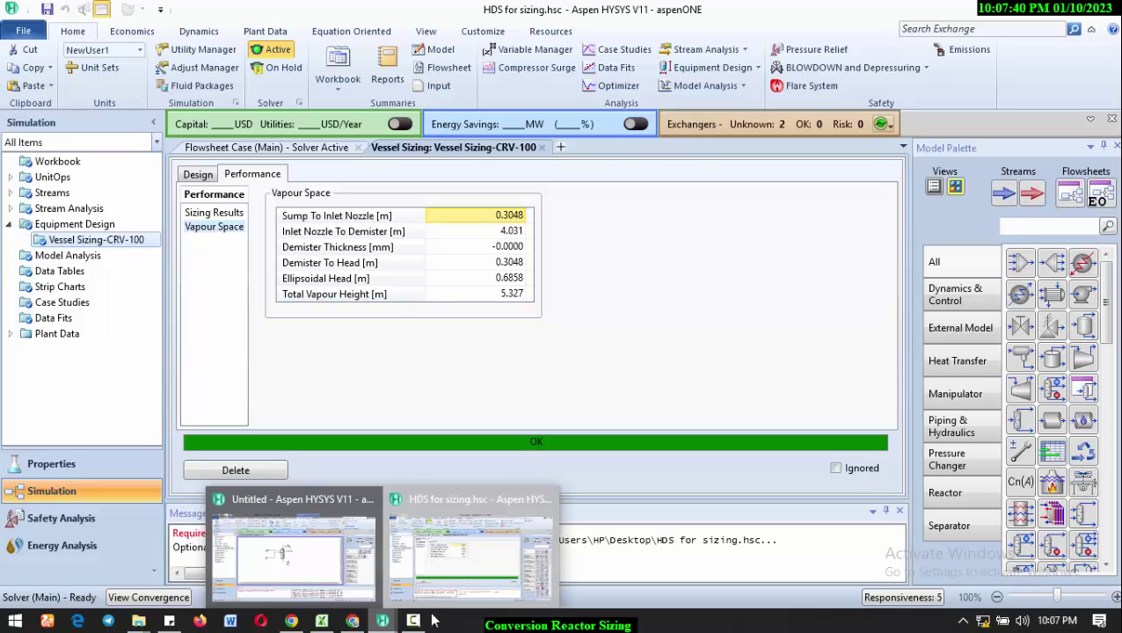
pyautogui.click(426, 623)
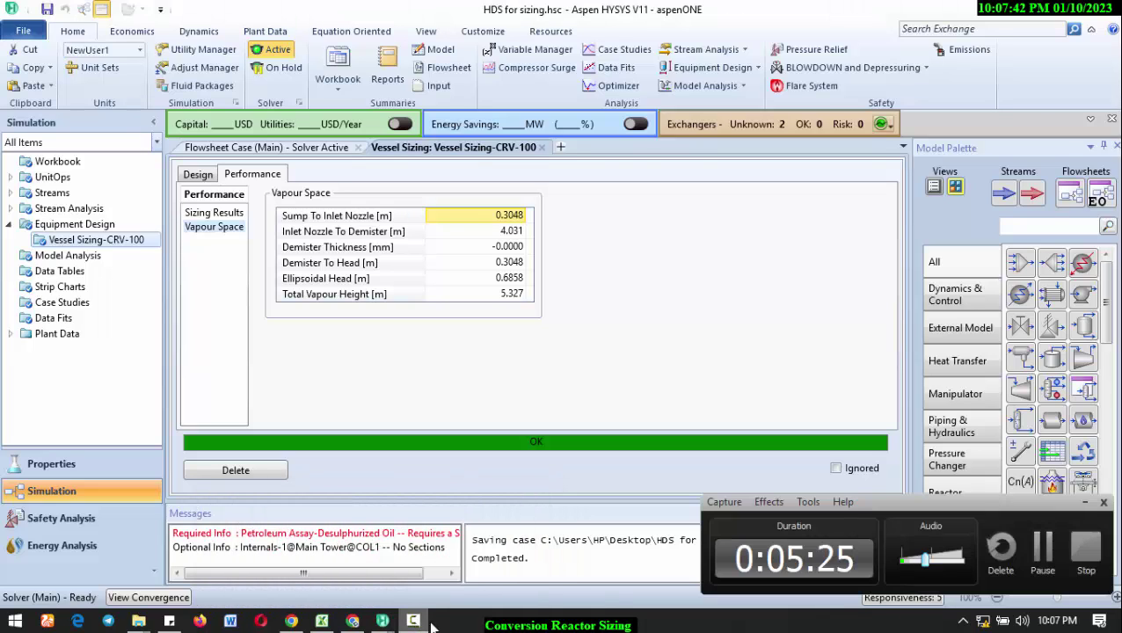